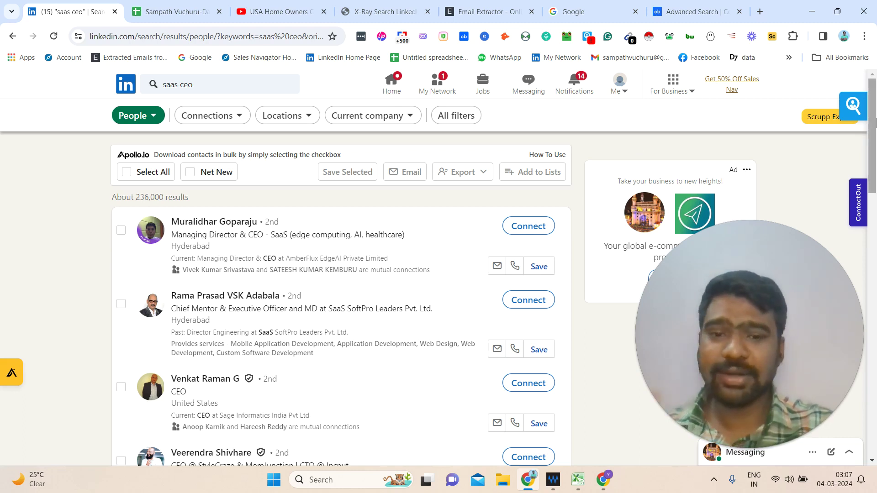
Step: Switch to the data list spreadsheet in Google Sheets and review the first lead's fields, from first name to employee size, in the Linkedin Data scraping sheet
drag(876, 122, 876, 107)
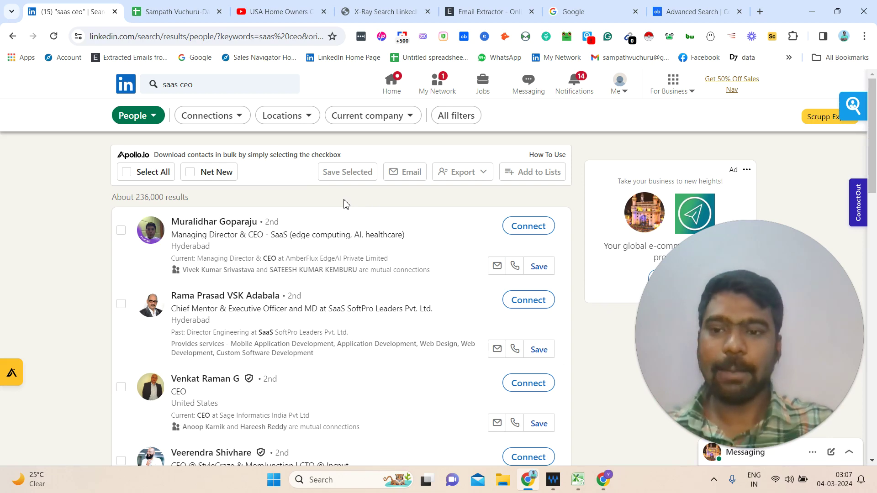
click(175, 6)
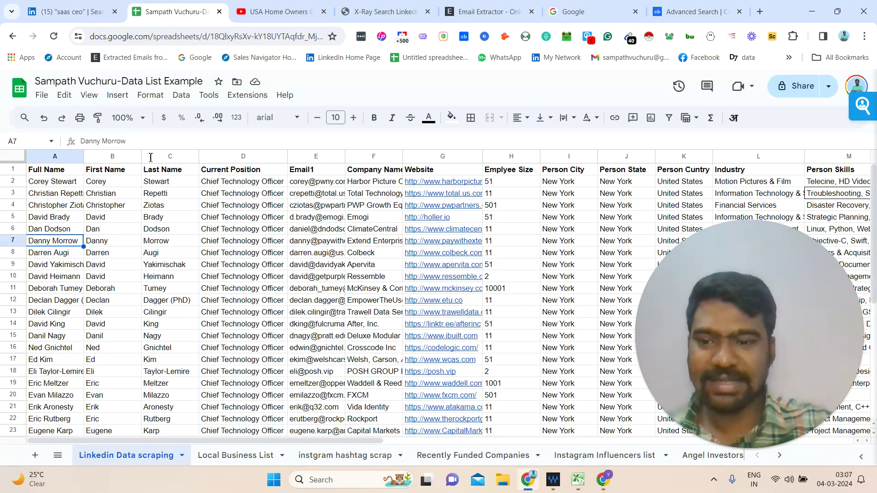
click(140, 183)
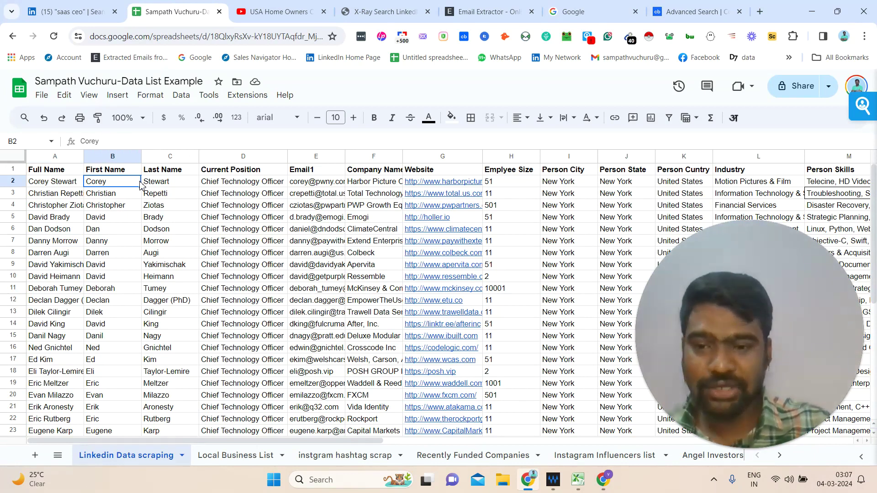
key(Right)
key(Right)
key(Right)
key(Right)
key(Right)
key(Right)
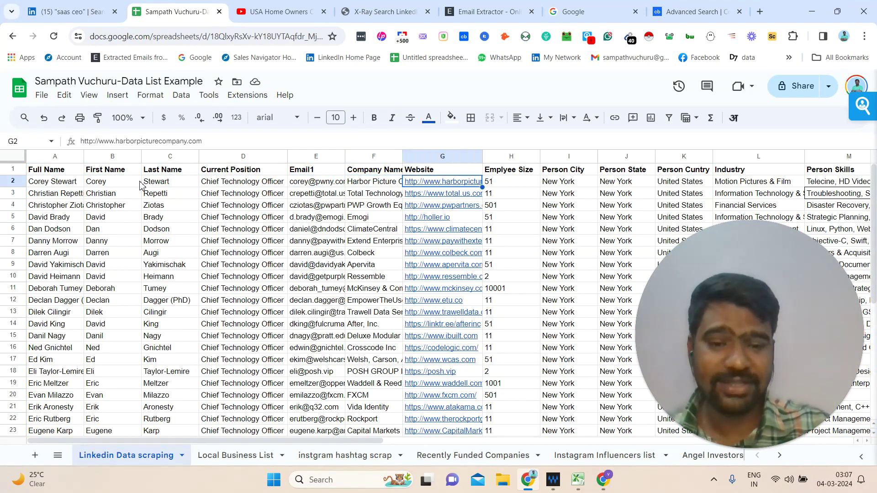
key(Right)
key(Left)
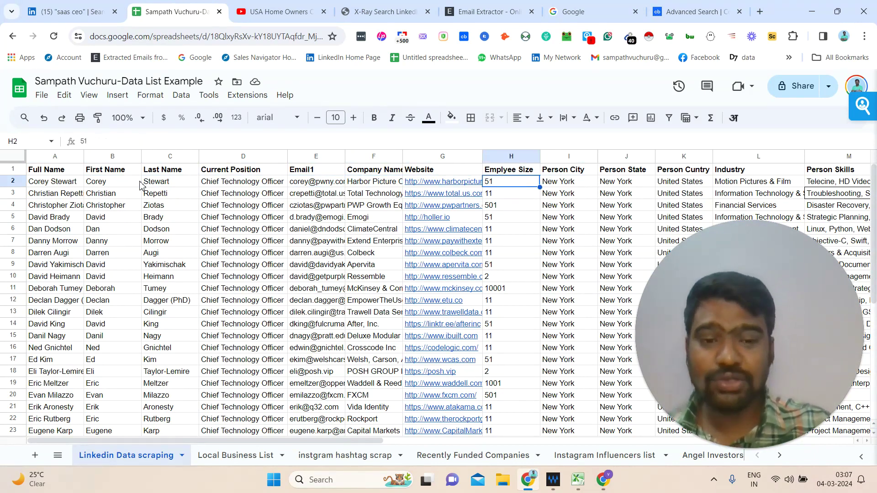
key(Home)
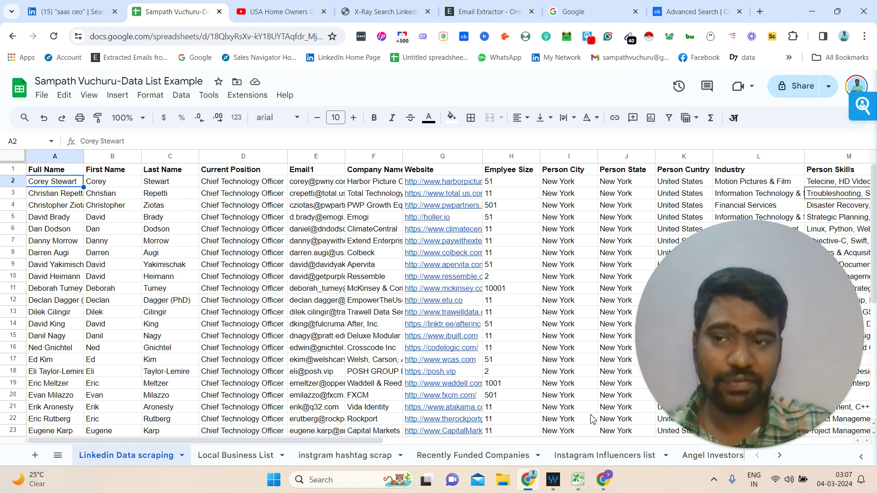
Step: Switch to LinkedIn Sales Navigator and examine the filtered lead search results and their total
click(603, 481)
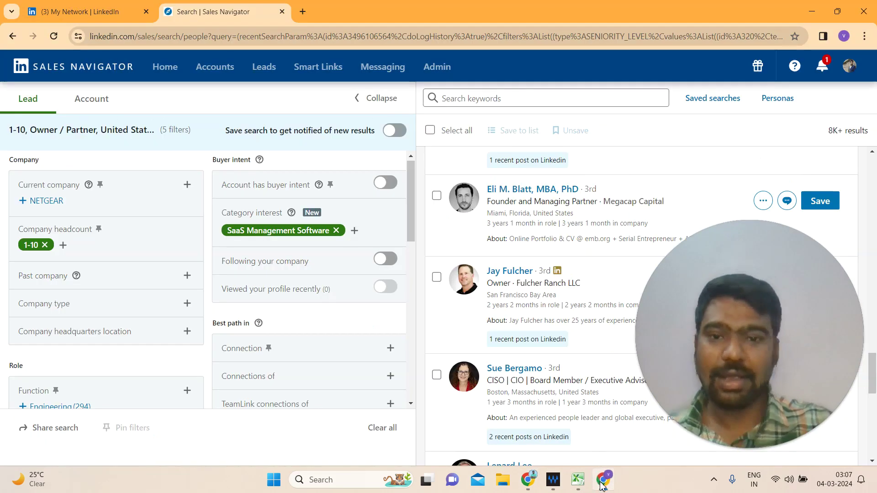
scroll(874, 300, up, 10)
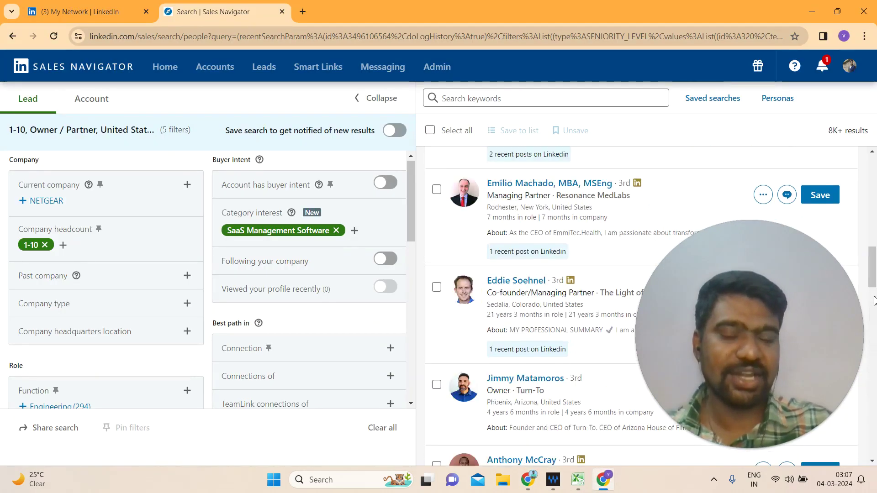
scroll(875, 300, down, 13)
drag(828, 133, 862, 132)
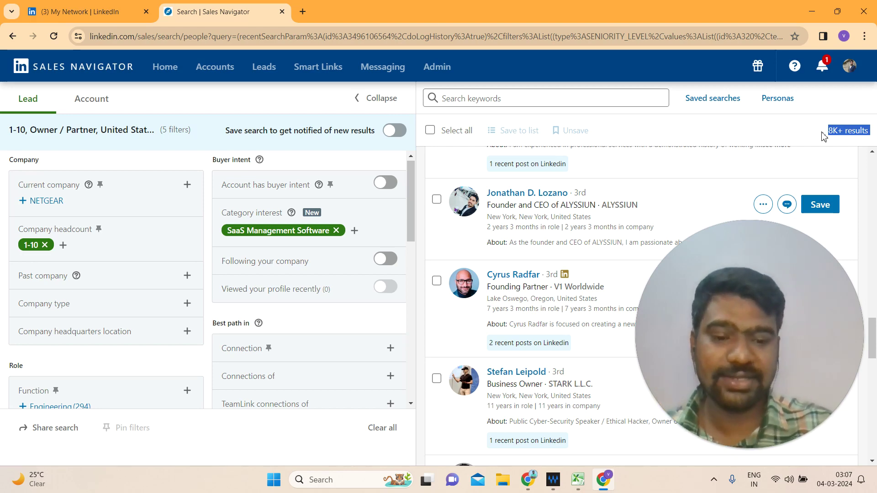
Step: Return to the Google Sheets data list and review its local business, Instagram hashtag, recently funded companies, Instagram influencers and angel investors sheets
click(601, 482)
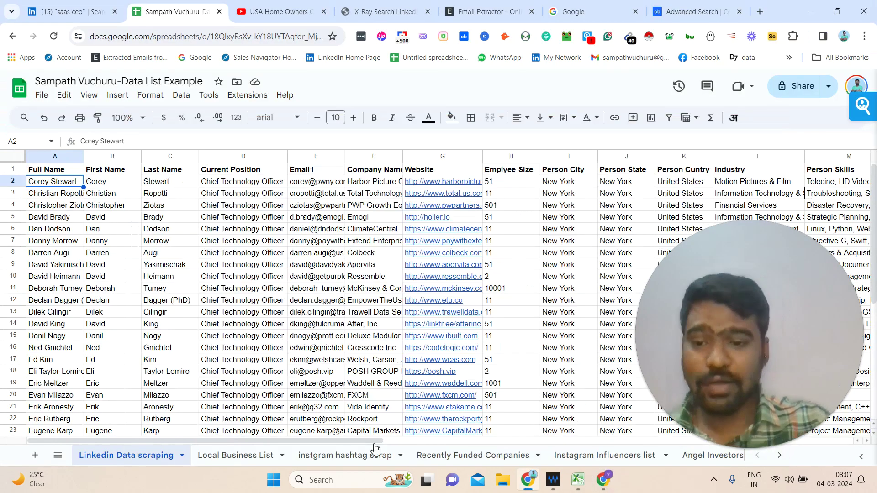
click(248, 456)
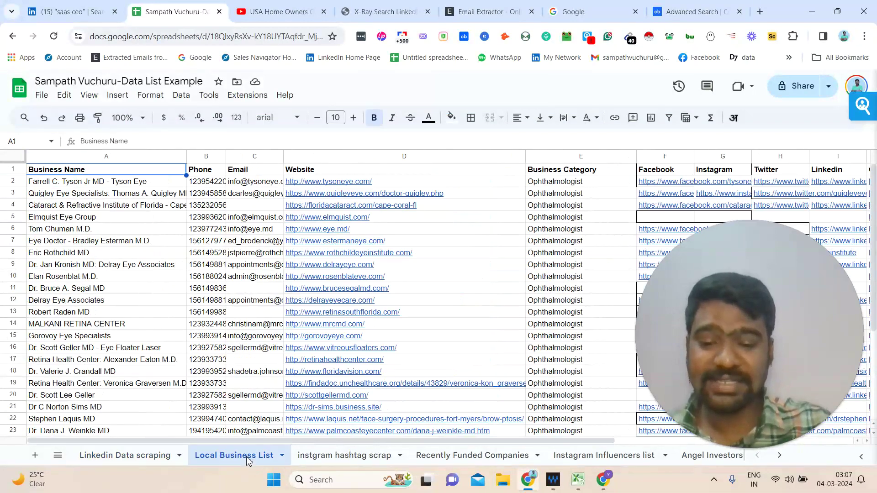
click(315, 457)
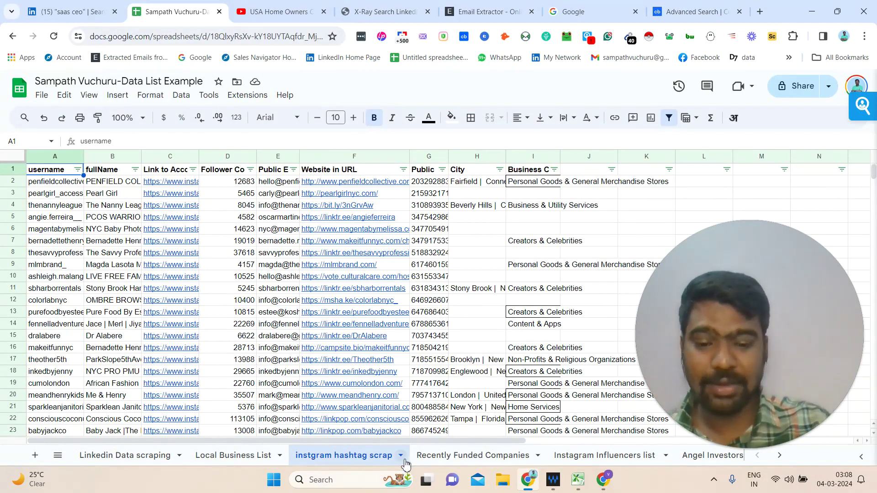
click(420, 457)
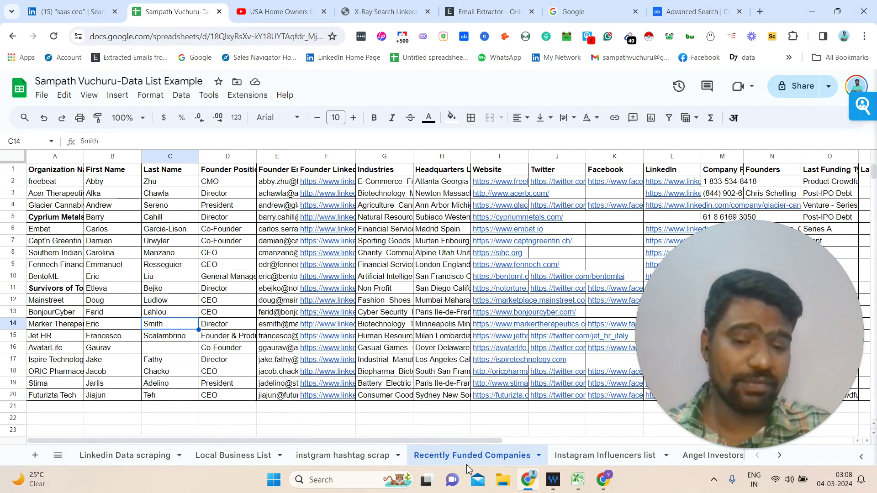
click(598, 457)
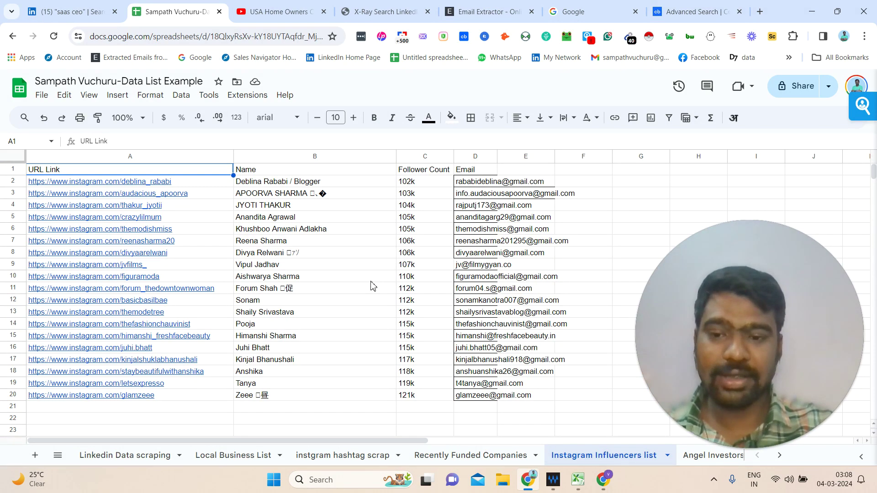
click(689, 457)
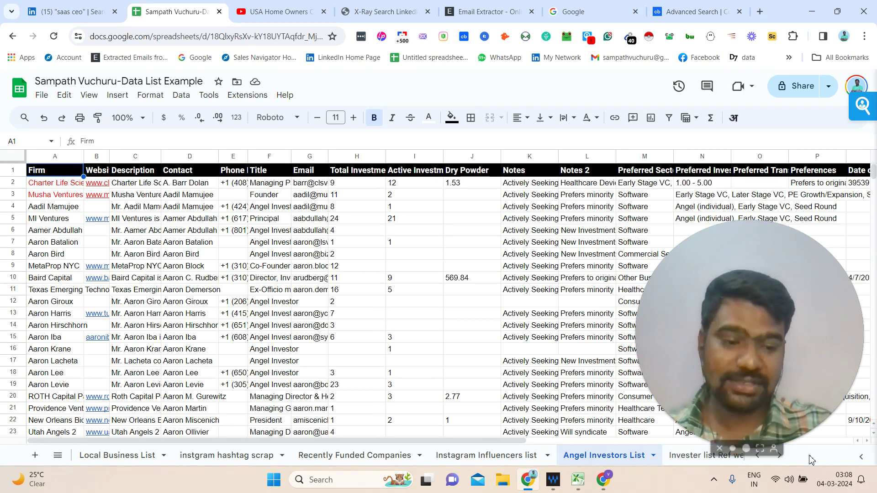
Step: Review the E commerce stores and CEOS sheets further along in the data list
click(780, 455)
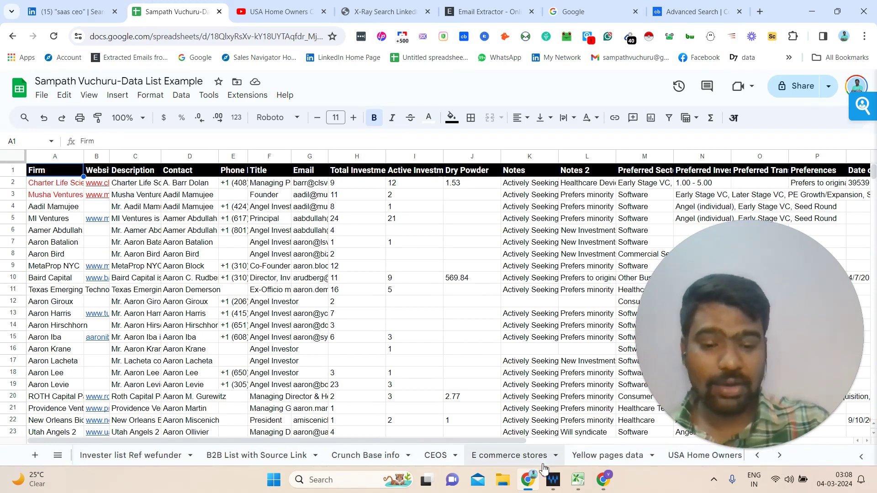
click(531, 458)
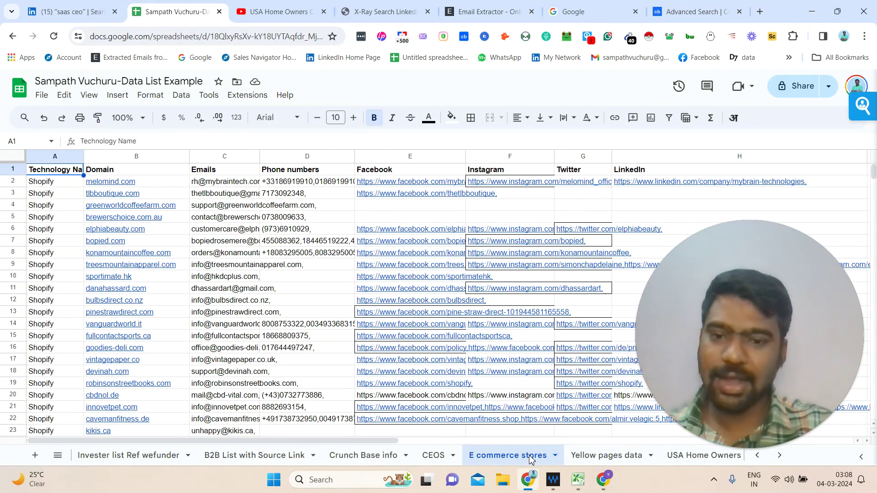
click(436, 461)
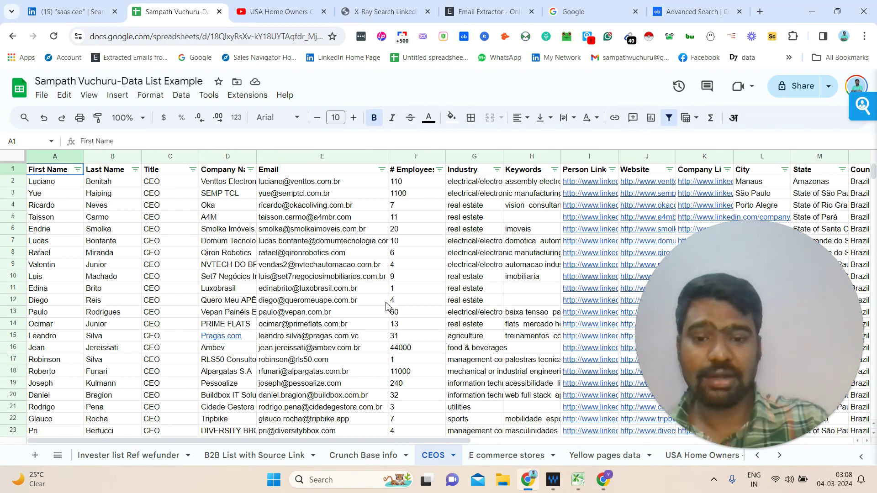
Step: Check the Crunchbase company search and the LinkedIn results, and highlight the contact lines in the YouTube video's description
click(656, 5)
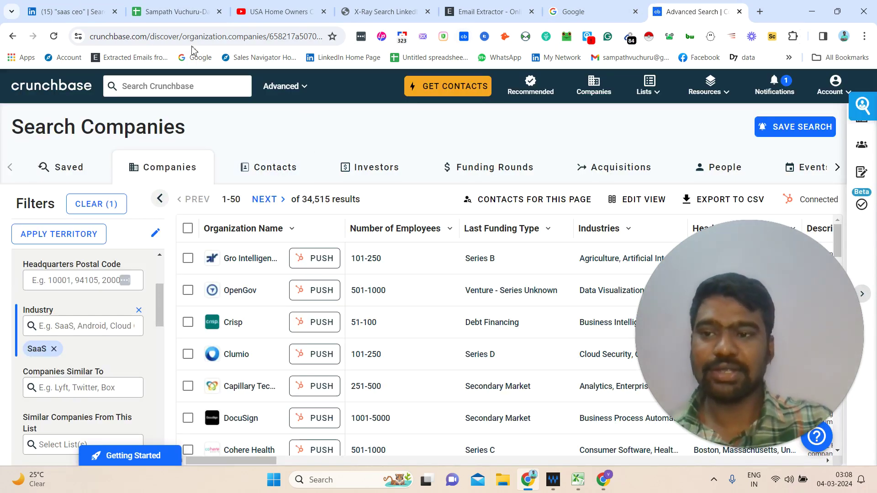
click(63, 6)
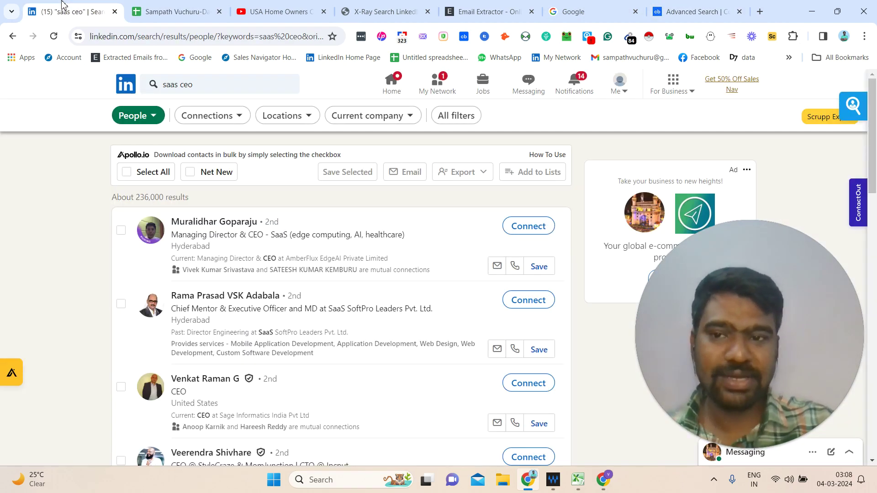
click(237, 5)
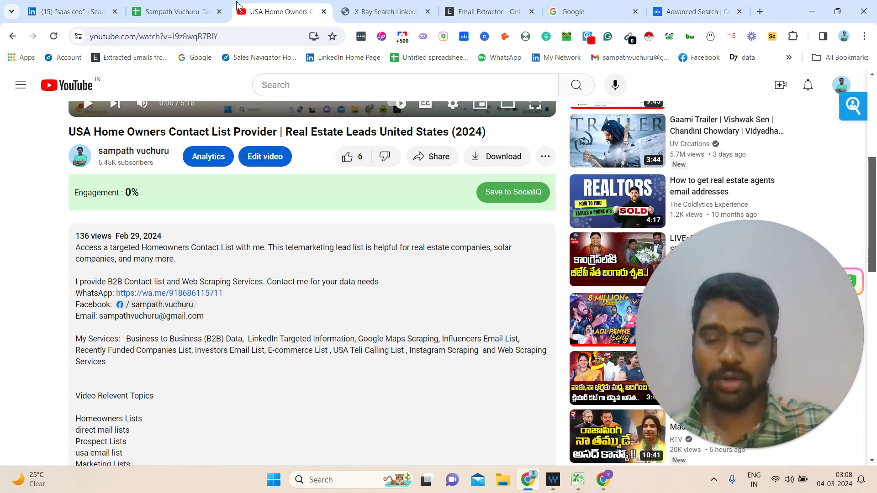
mouse_move(233, 282)
mouse_down()
mouse_move(121, 293)
mouse_move(238, 295)
mouse_up()
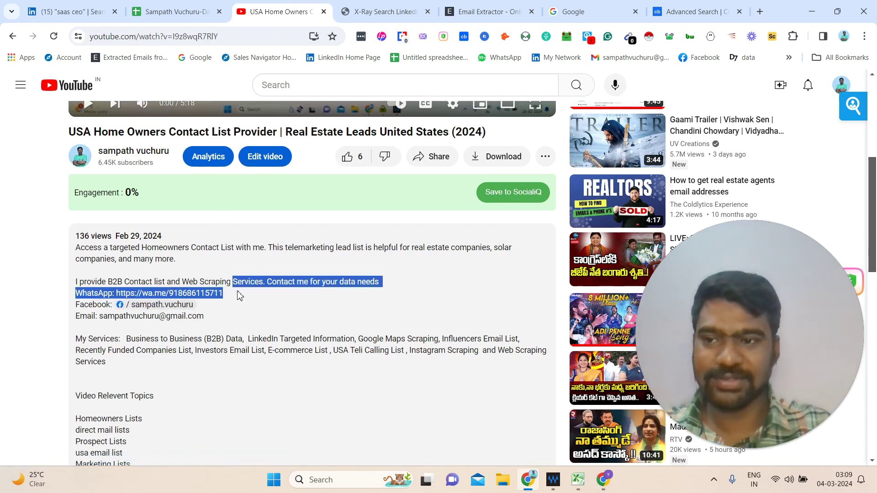
Step: Go back to the LinkedIn people search and examine the "saas ceo" query and its results
click(87, 5)
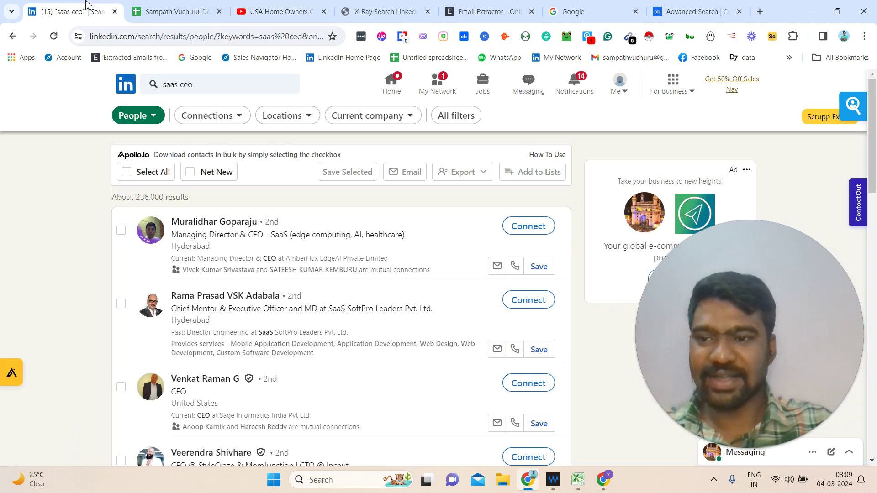
click(183, 89)
click(78, 198)
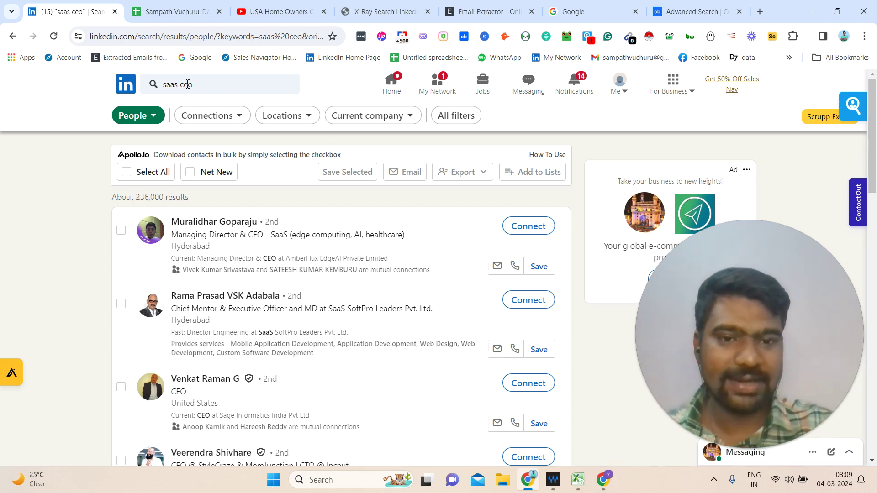
click(212, 85)
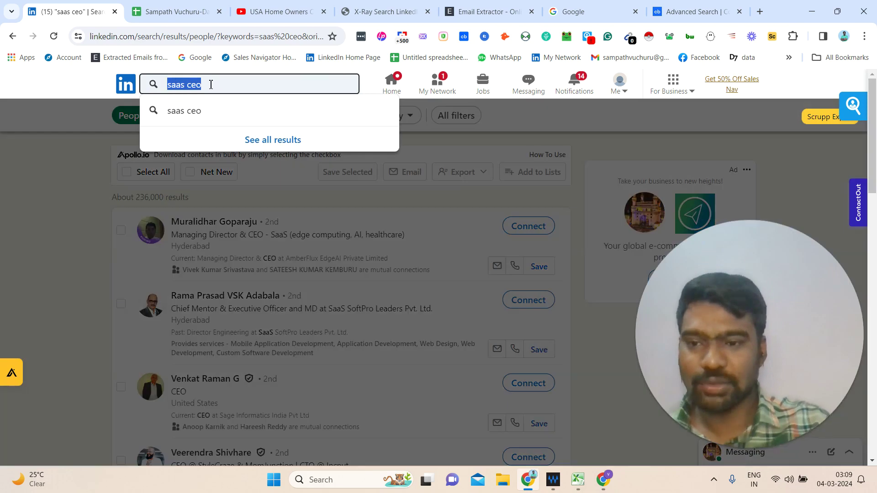
click(289, 217)
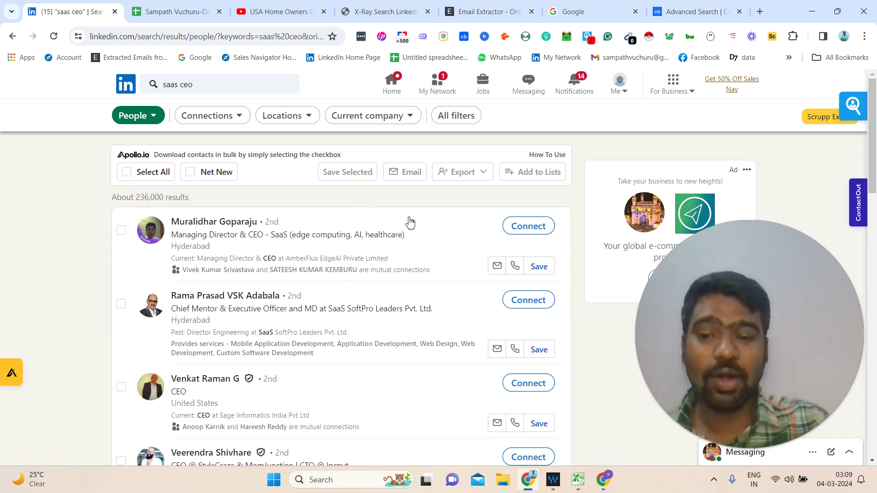
drag(876, 142, 870, 140)
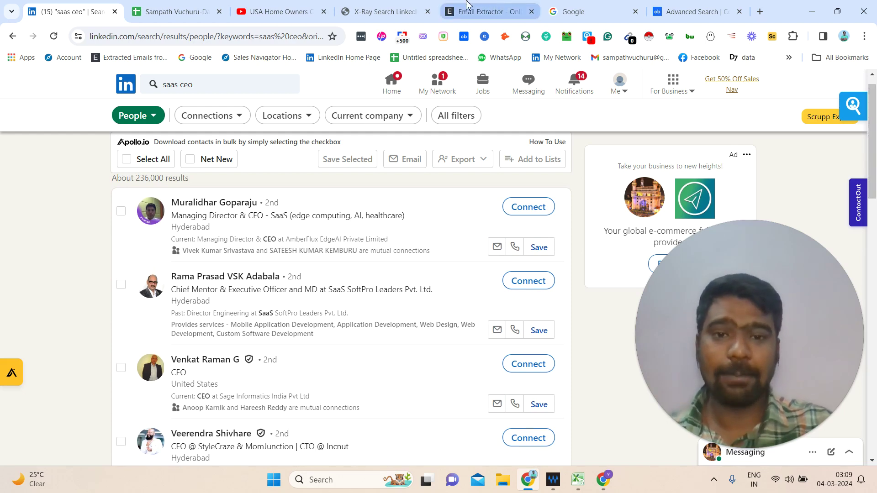
Step: Switch to the Recruit'em X-Ray Search site and examine its address, heading and LinkedIn search form
click(413, 5)
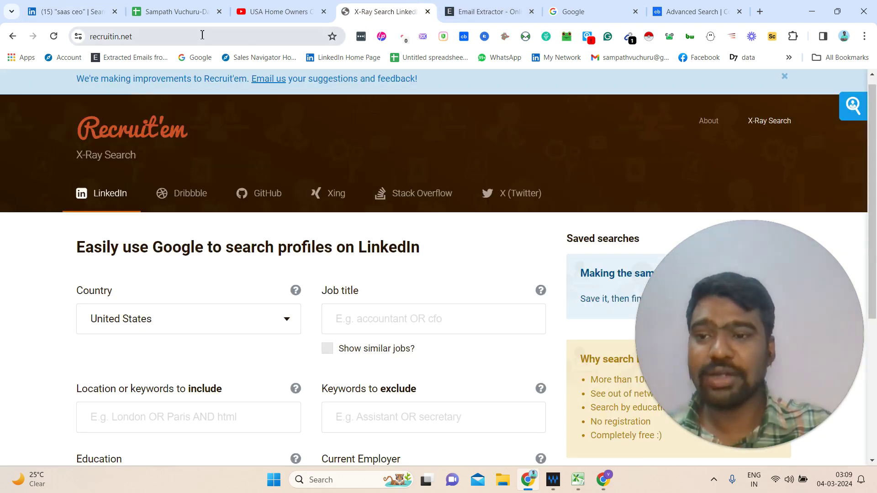
click(201, 35)
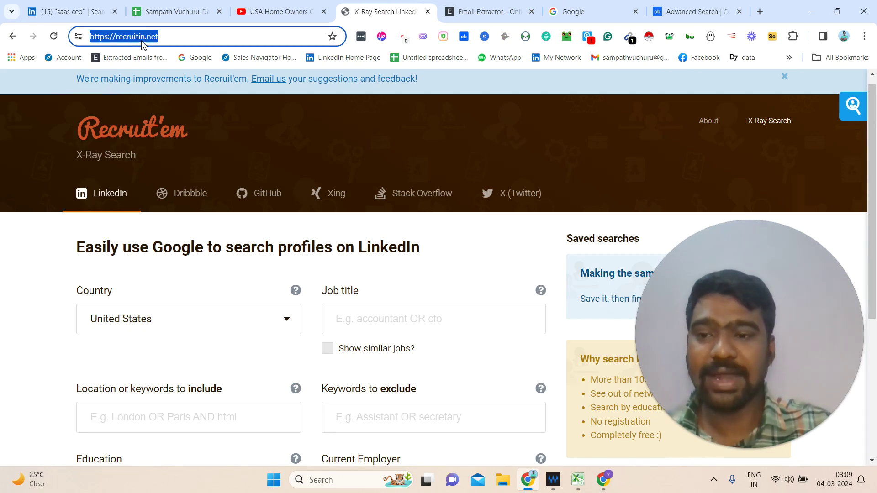
triple_click(126, 254)
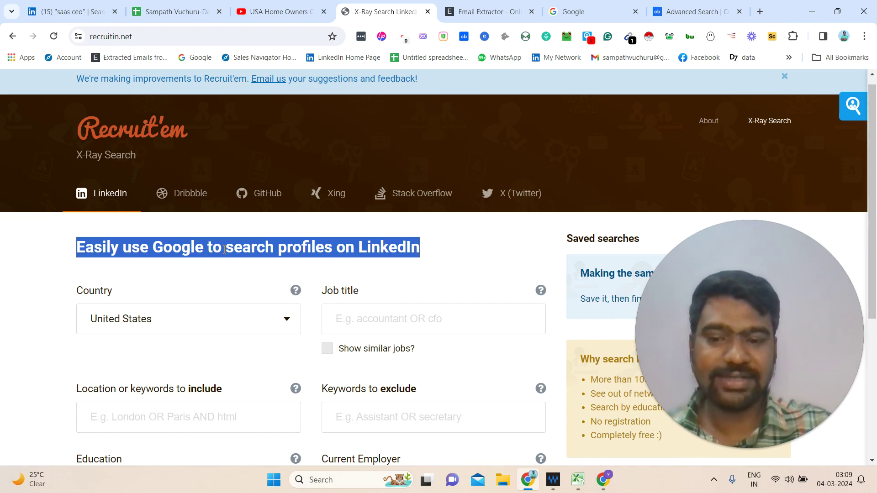
click(146, 258)
triple_click(254, 241)
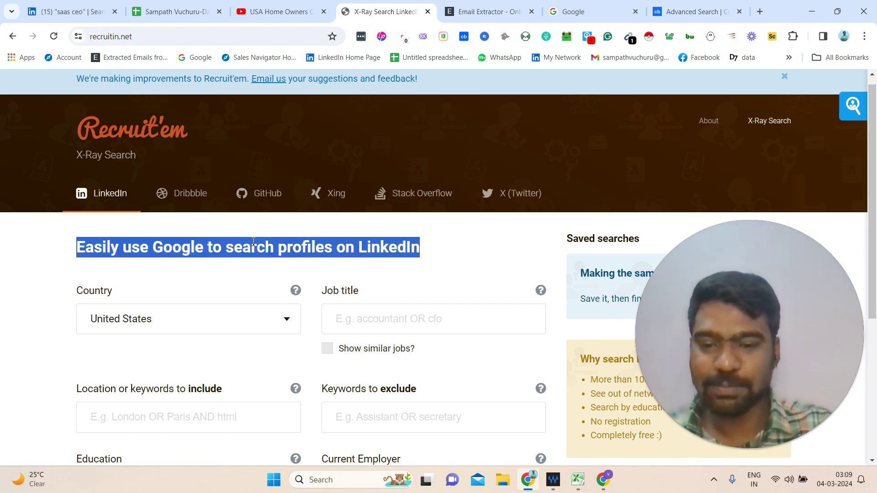
click(254, 241)
drag(876, 135, 876, 181)
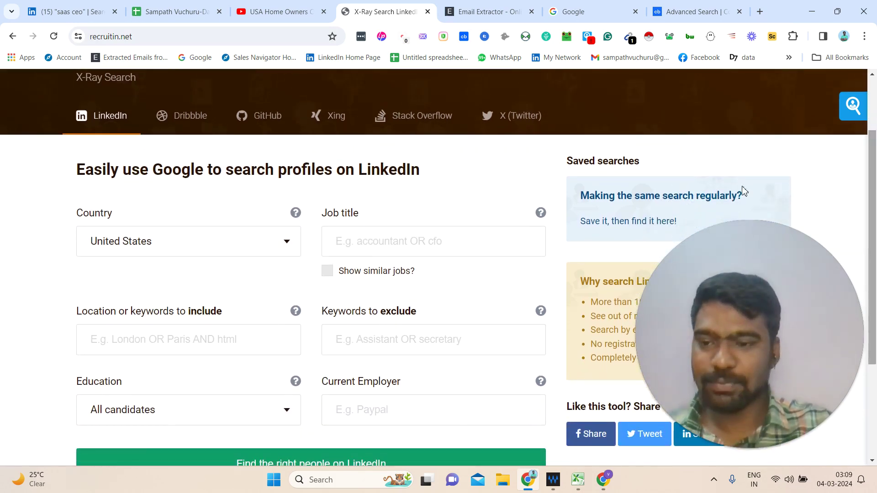
Step: Fill in the LinkedIn search form with country United States, job title "owner" and include keyword "saas"
click(244, 252)
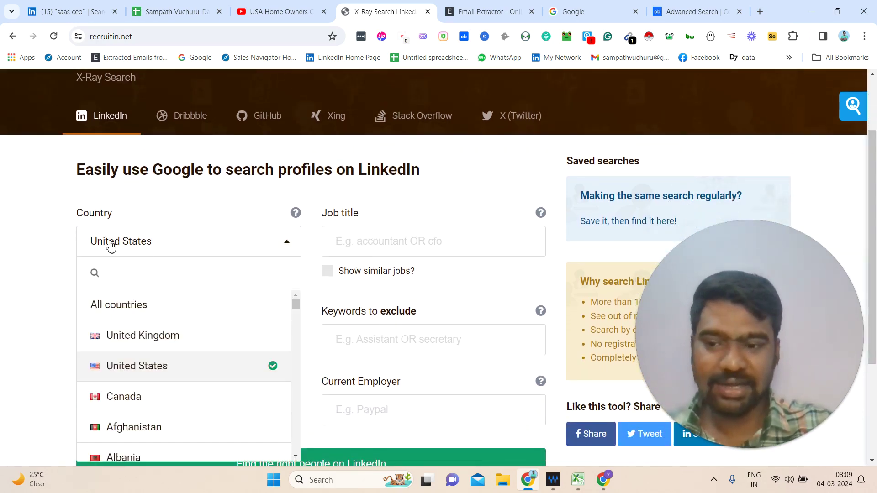
click(140, 256)
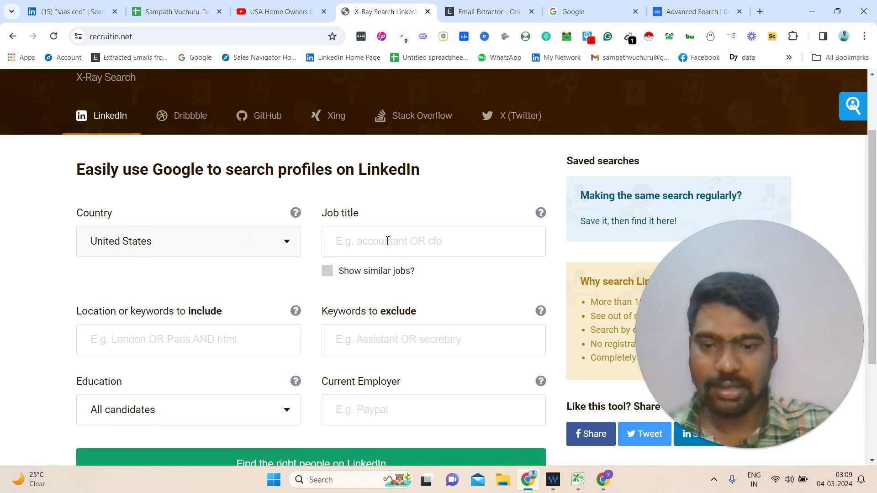
text(owner)
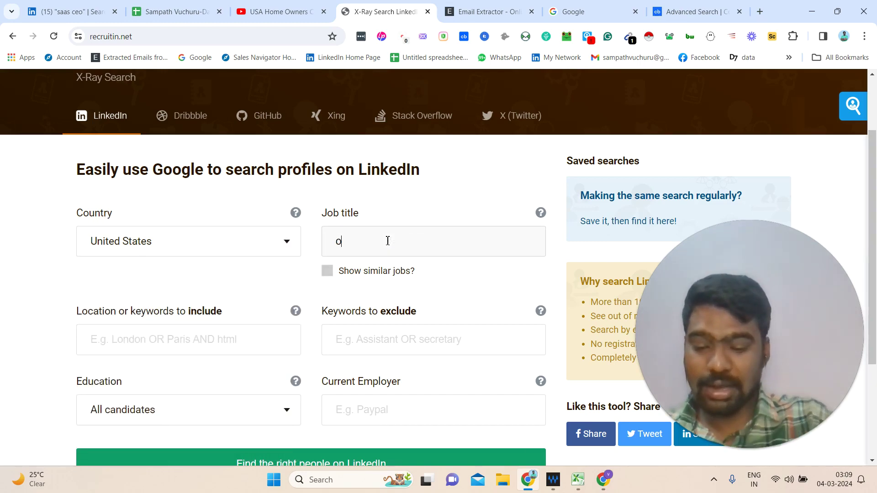
triple_click(141, 310)
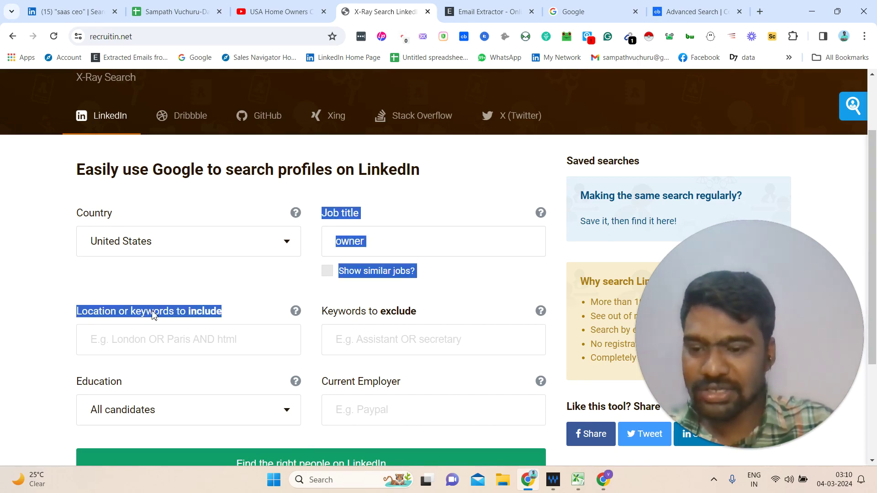
click(181, 328)
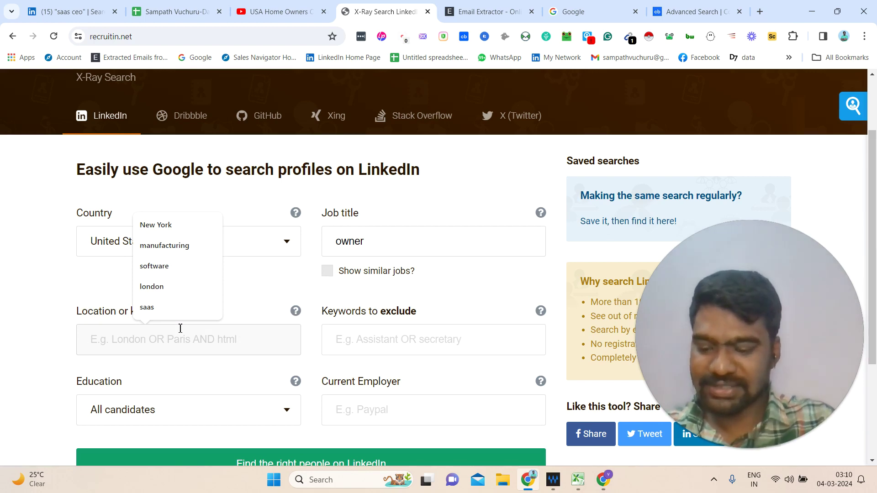
text(saas)
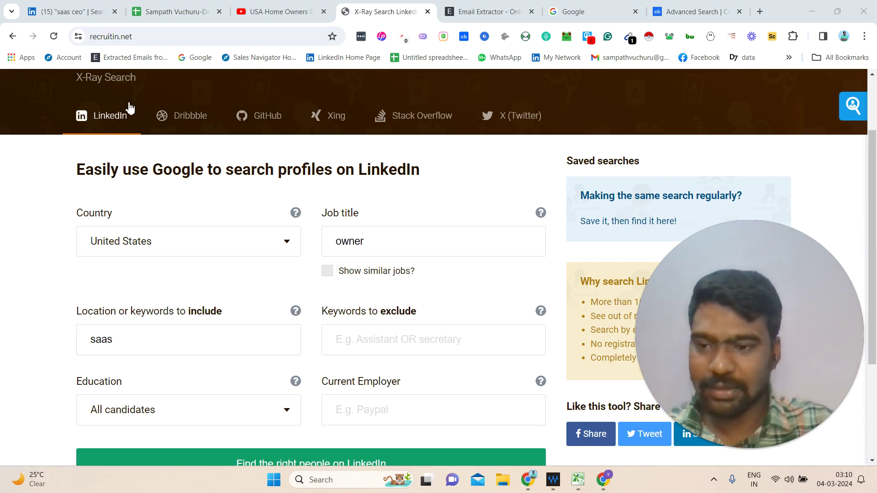
Step: Generate the LinkedIn people search query and open its search string in Google
scroll(875, 179, down, 1)
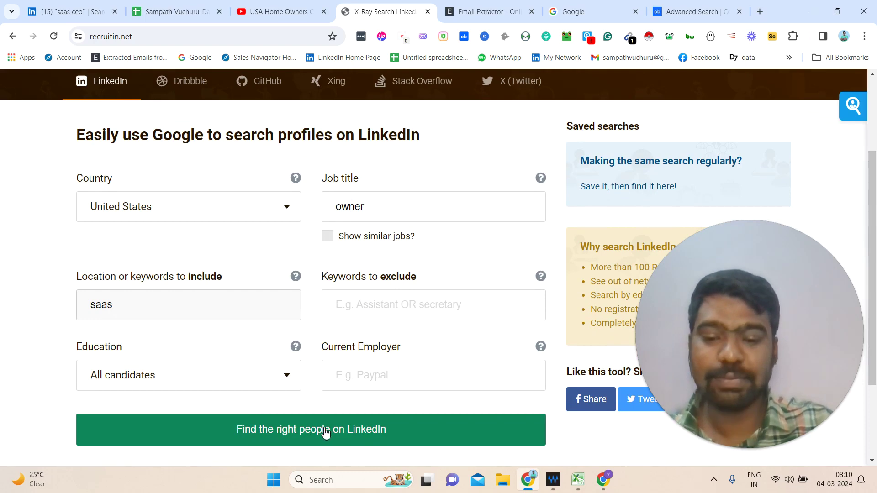
click(350, 431)
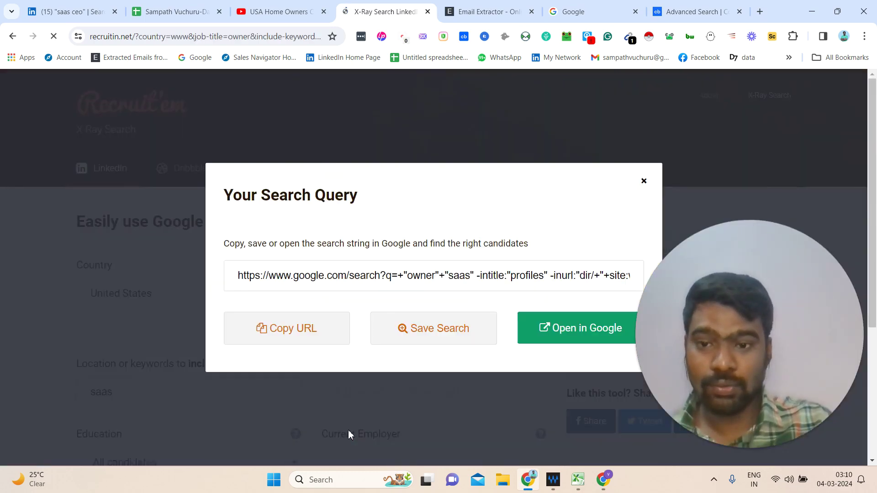
click(345, 277)
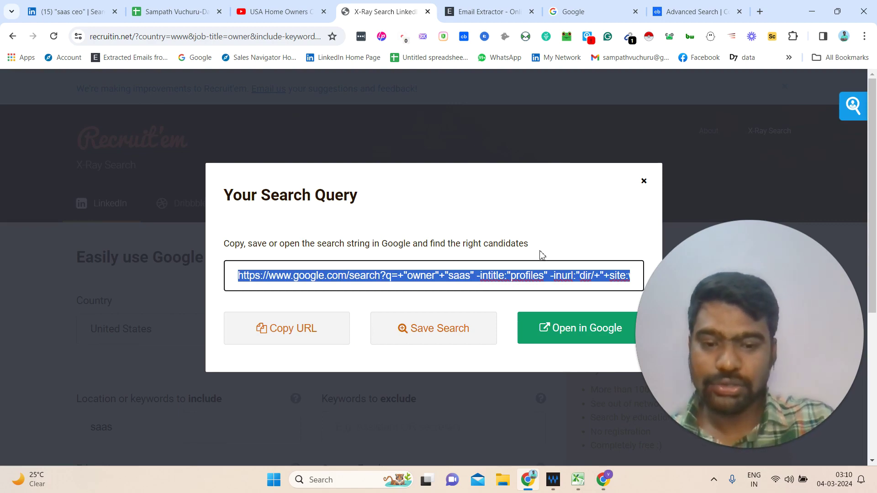
click(588, 338)
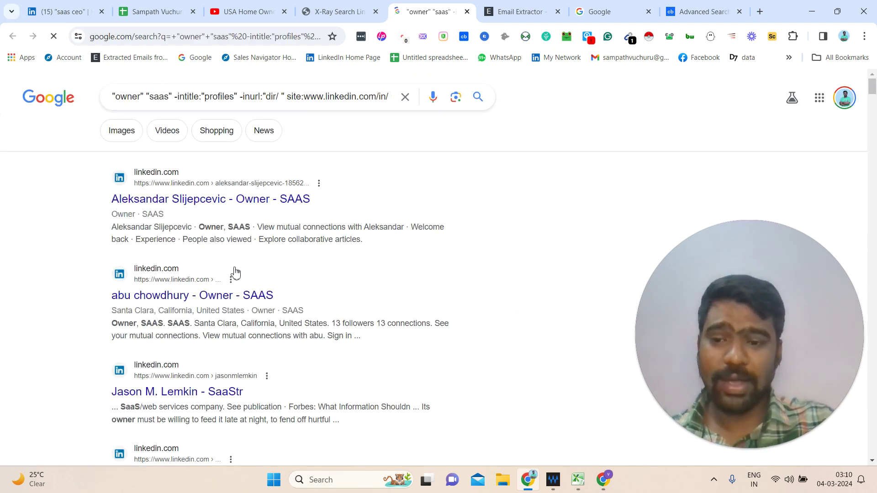
Step: Examine the Google results for SaaS owners, highlighting the job title and company details in the profile snippets
triple_click(156, 216)
triple_click(203, 228)
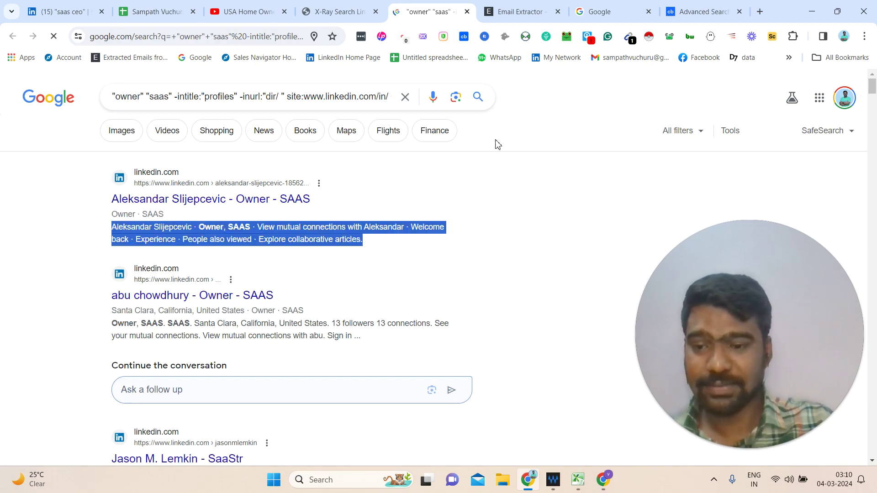
scroll(875, 109, down, 15)
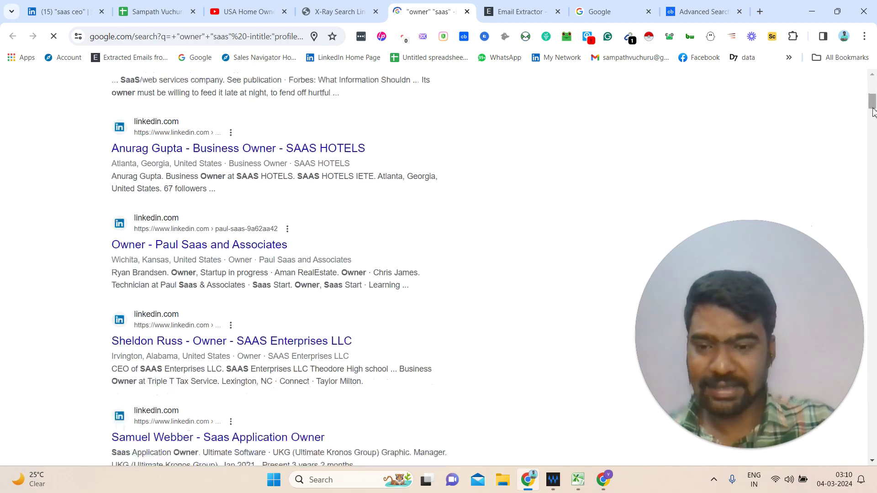
scroll(874, 127, down, 3)
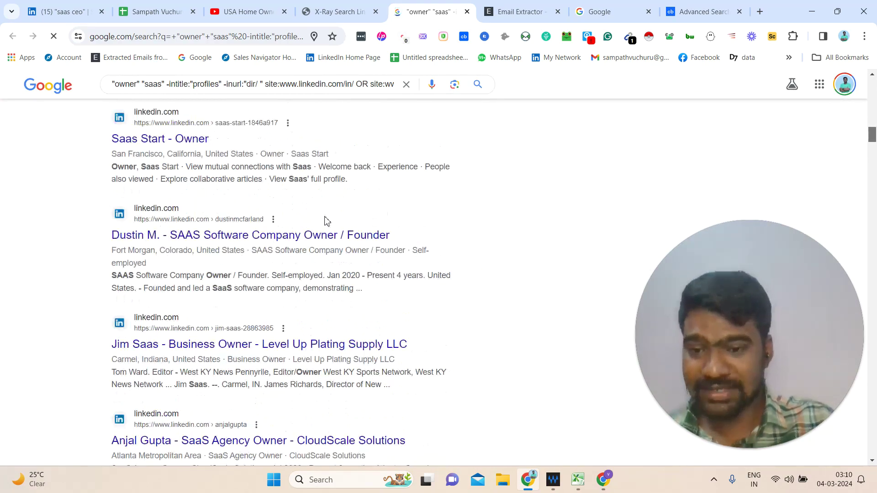
drag(122, 169, 145, 169)
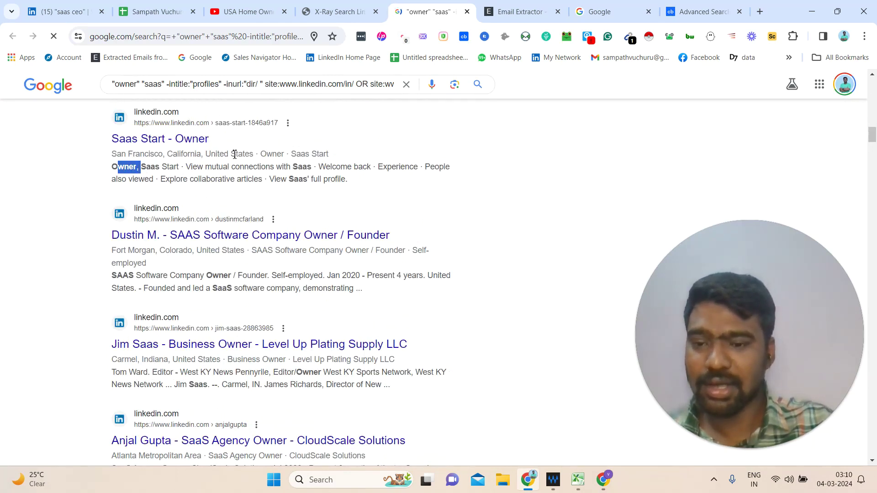
drag(230, 154, 476, 172)
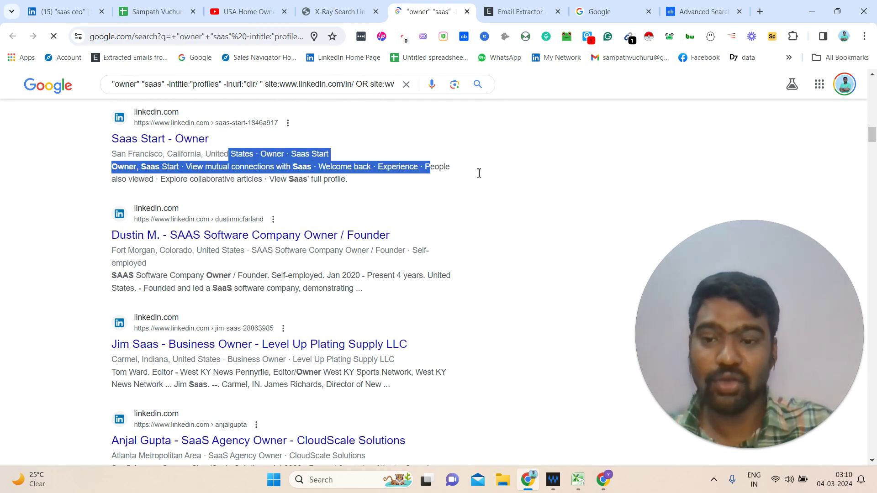
click(681, 216)
click(873, 176)
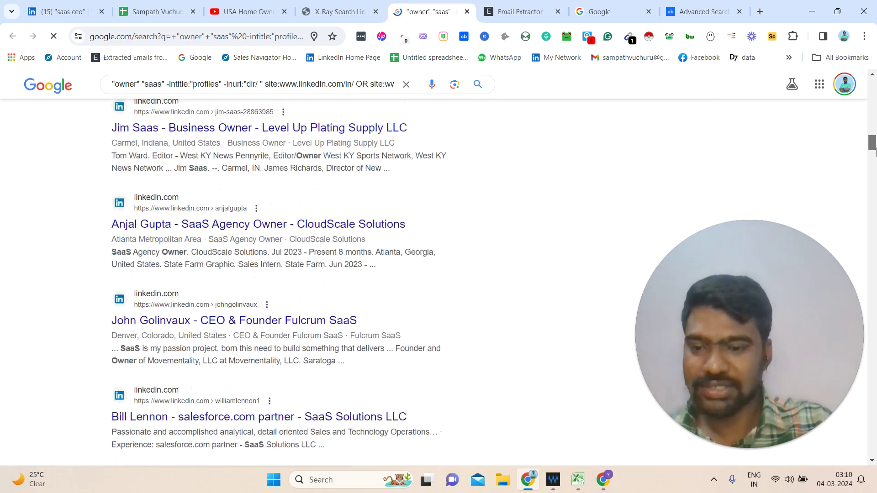
drag(873, 170, 872, 84)
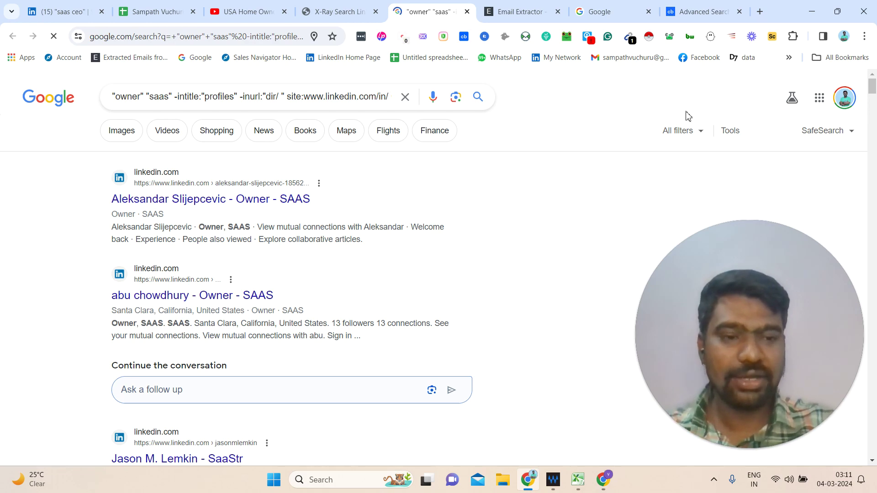
drag(873, 85, 396, 250)
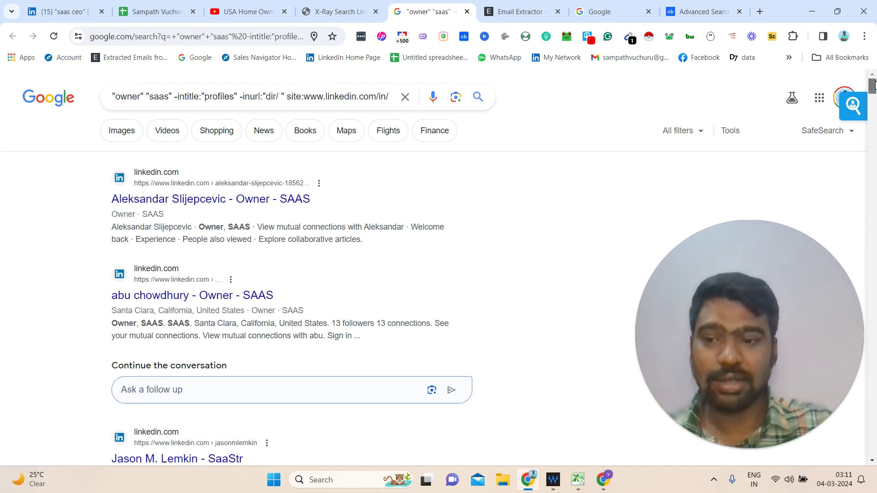
drag(873, 86, 872, 144)
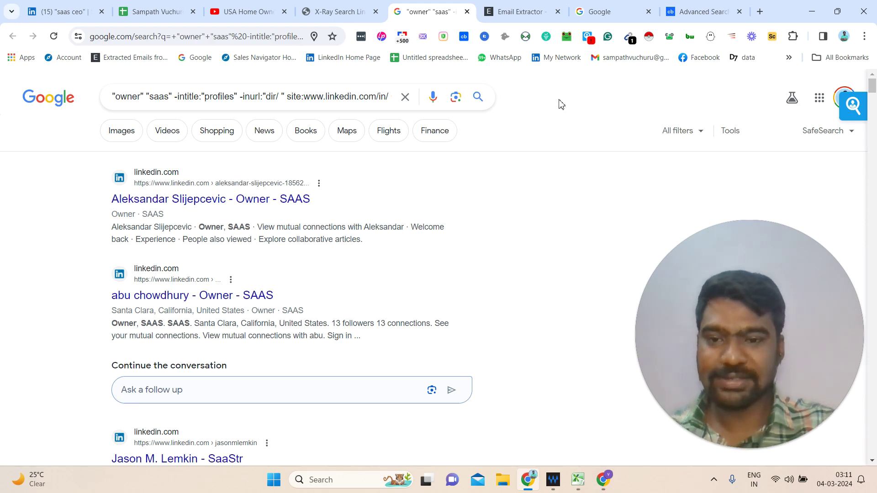
click(289, 100)
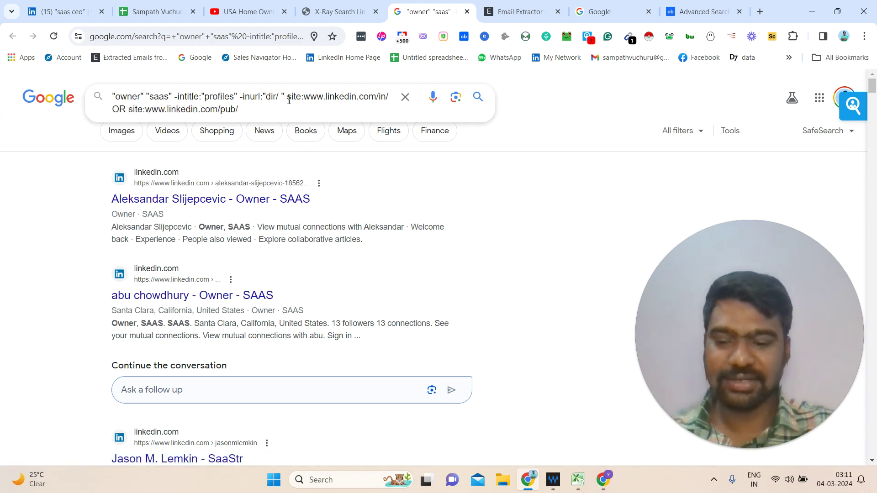
text(email )
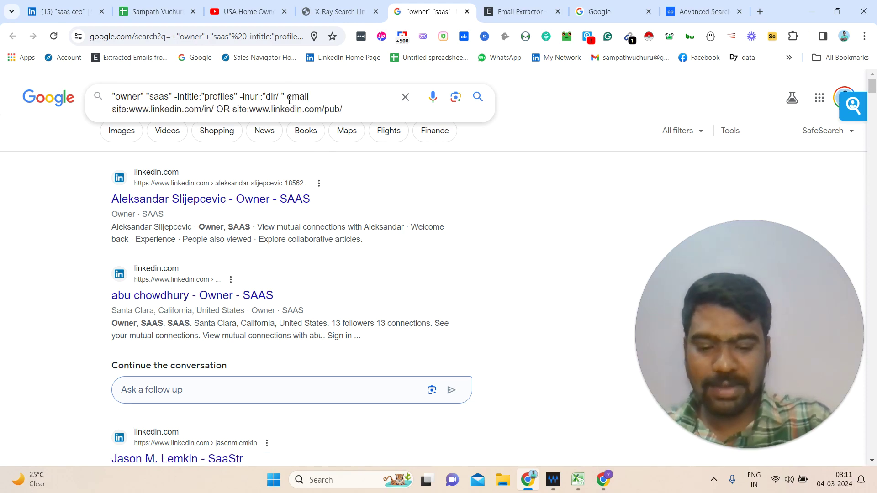
text(")
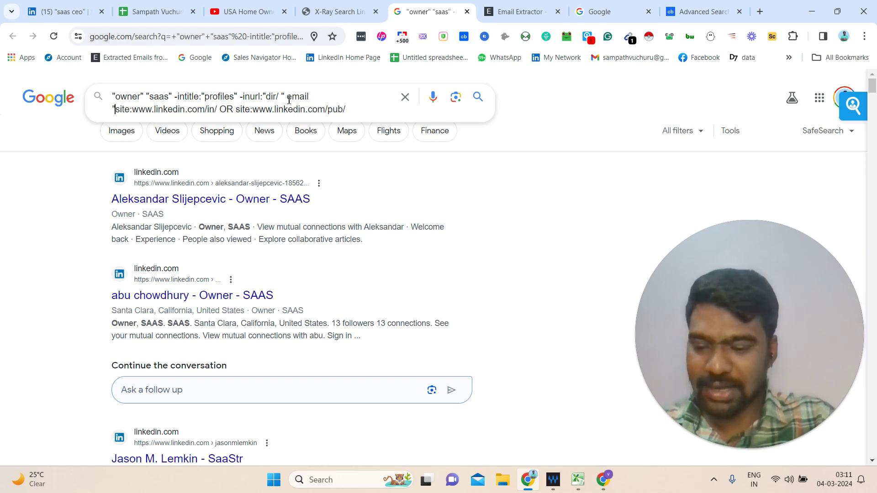
text(@)
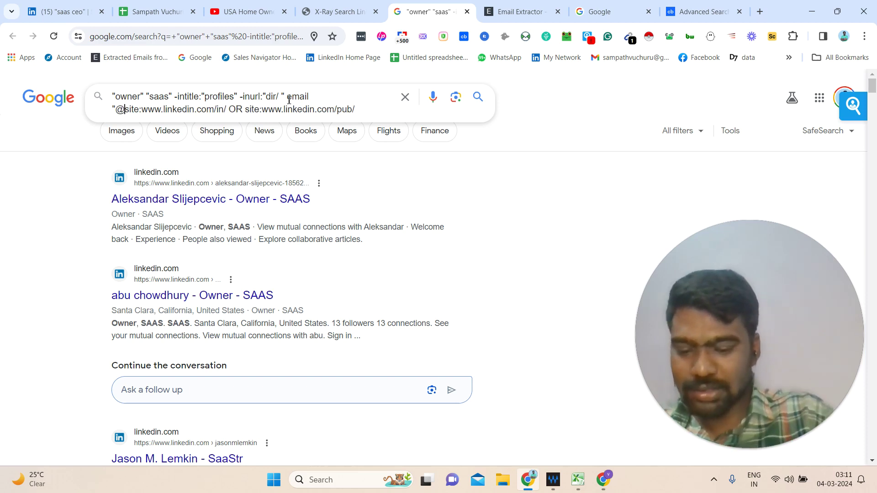
text(gmail.com)
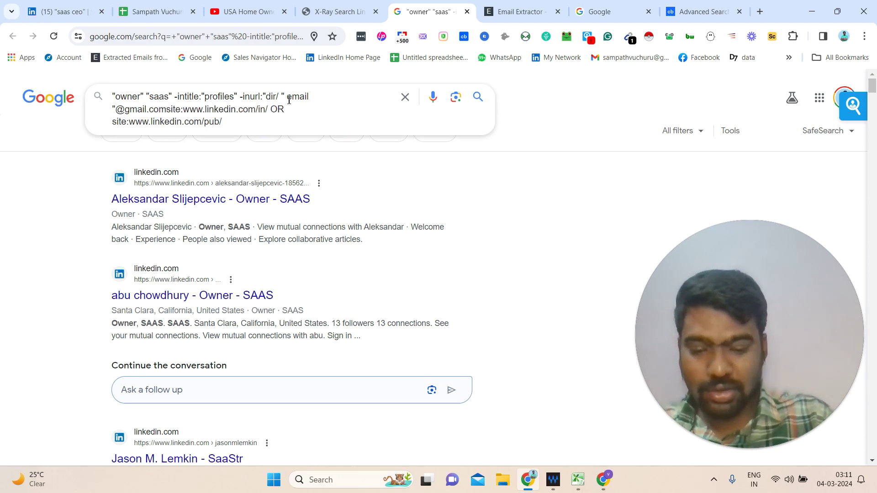
text(")
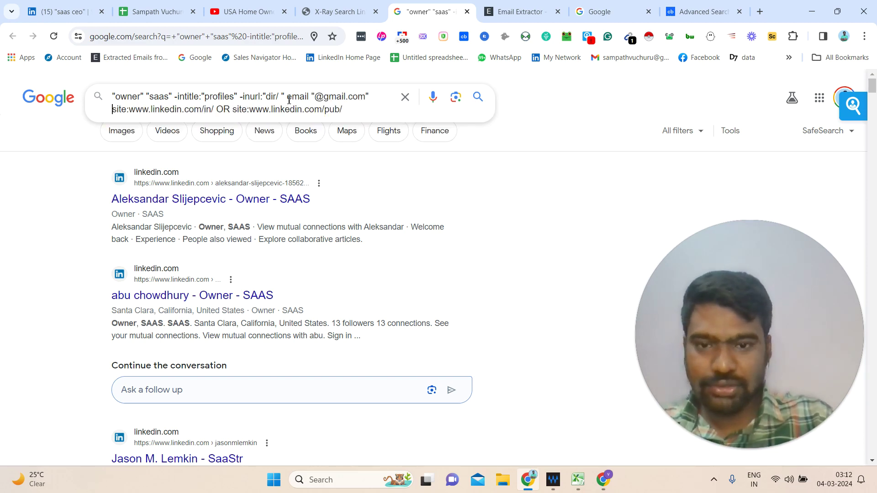
key(Return)
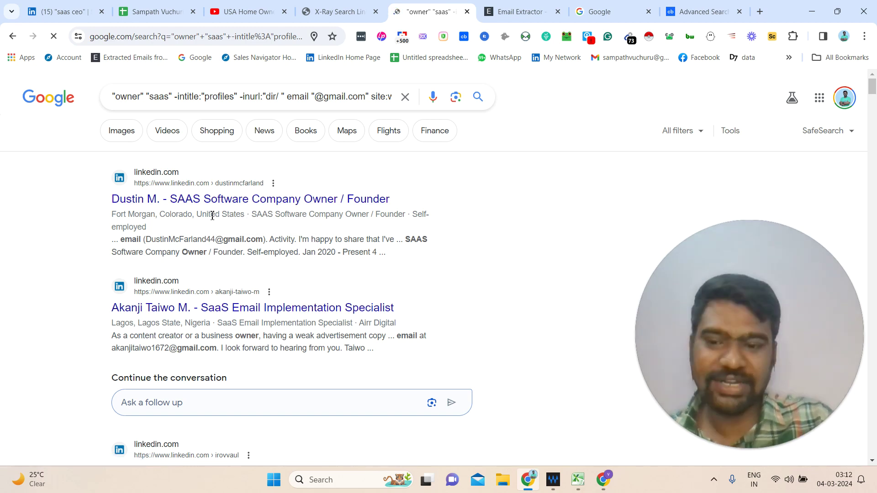
Step: Examine the new Google results for email addresses, highlighting the contact details in the first profile's and the Darling Dusters owner's snippets
drag(155, 240, 215, 241)
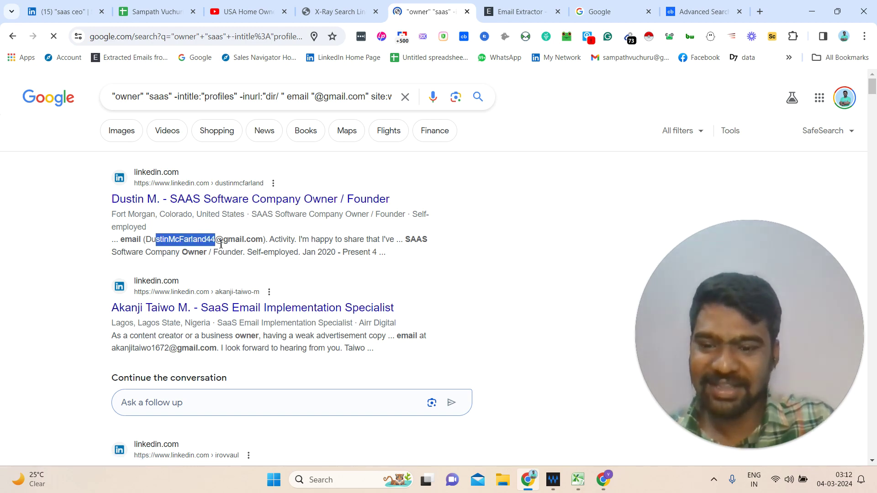
click(570, 281)
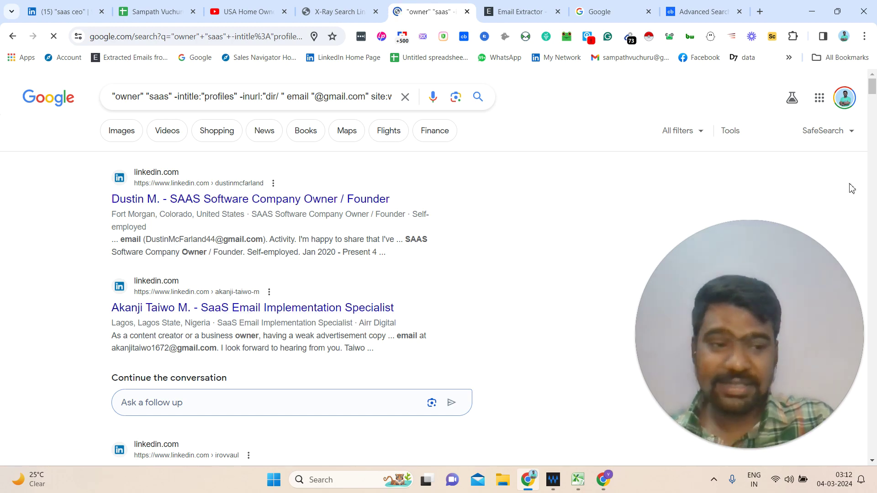
drag(873, 87, 872, 104)
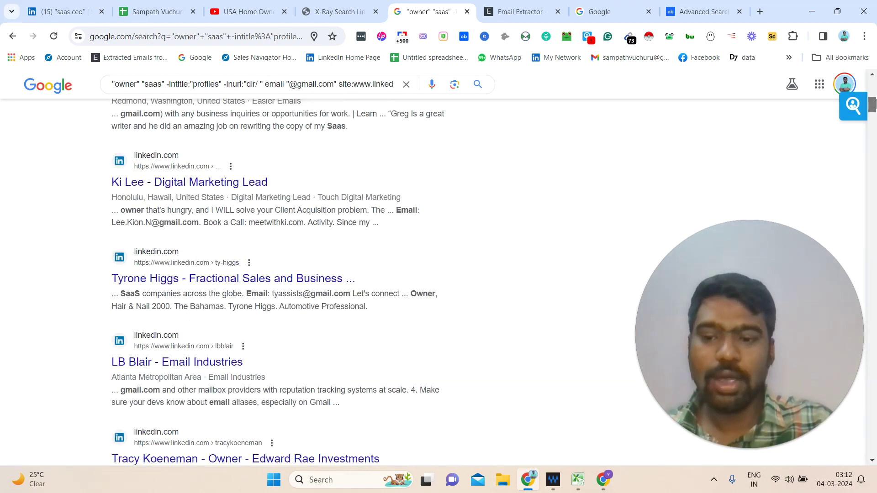
drag(873, 104, 874, 135)
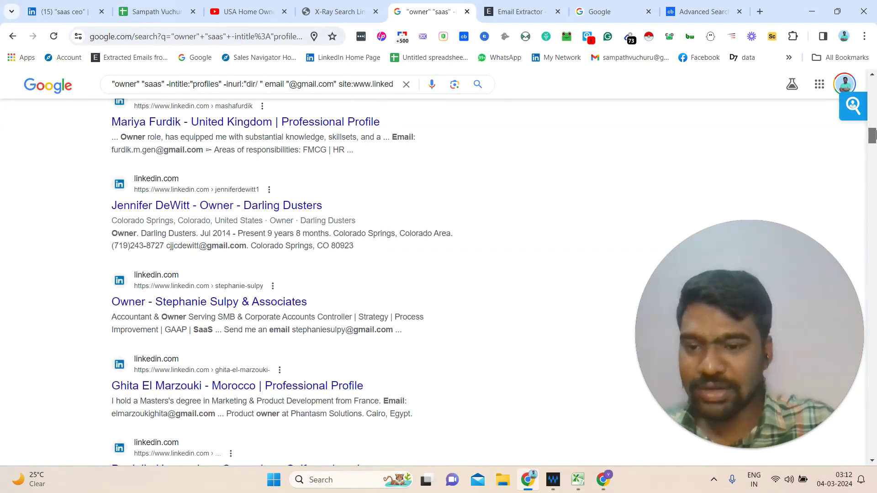
drag(133, 231, 270, 252)
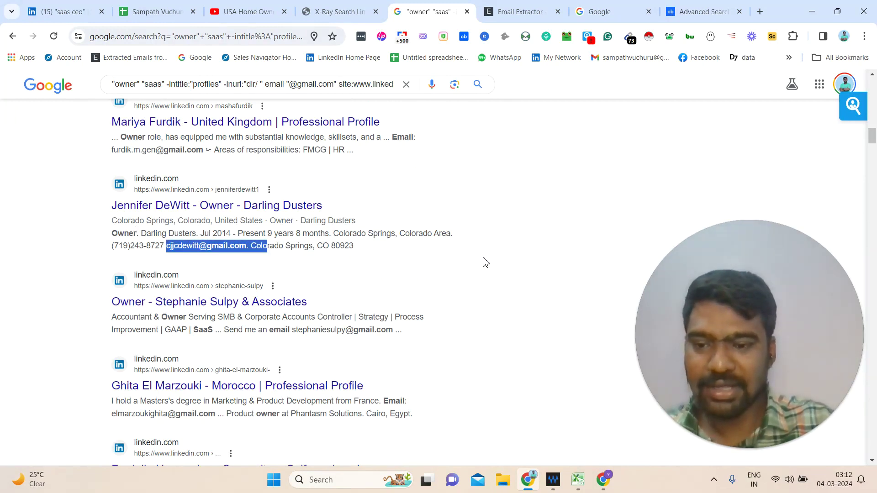
triple_click(187, 246)
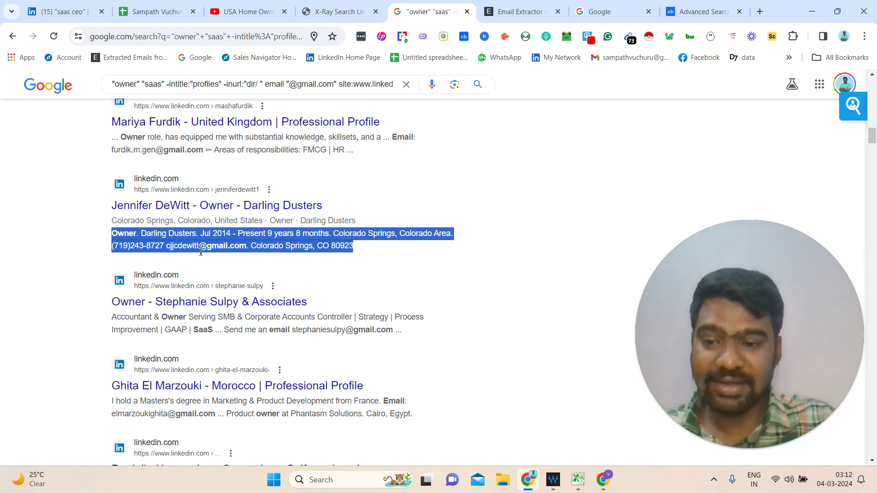
click(632, 202)
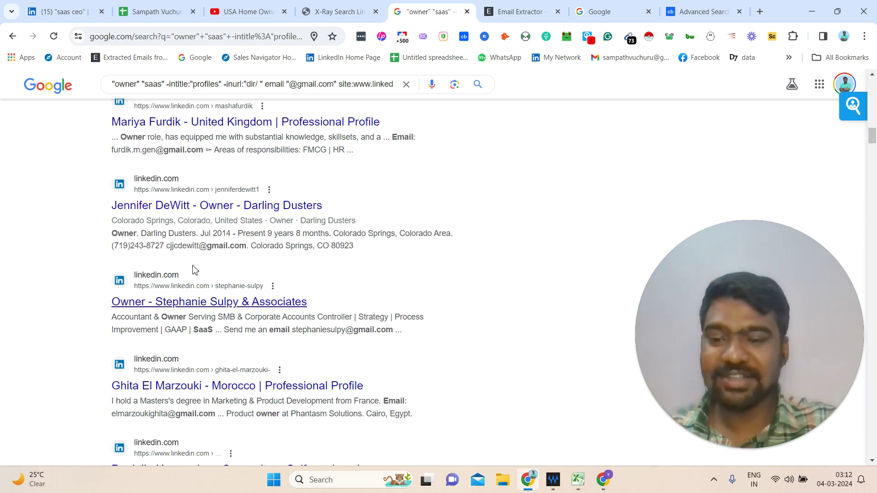
drag(170, 246, 219, 251)
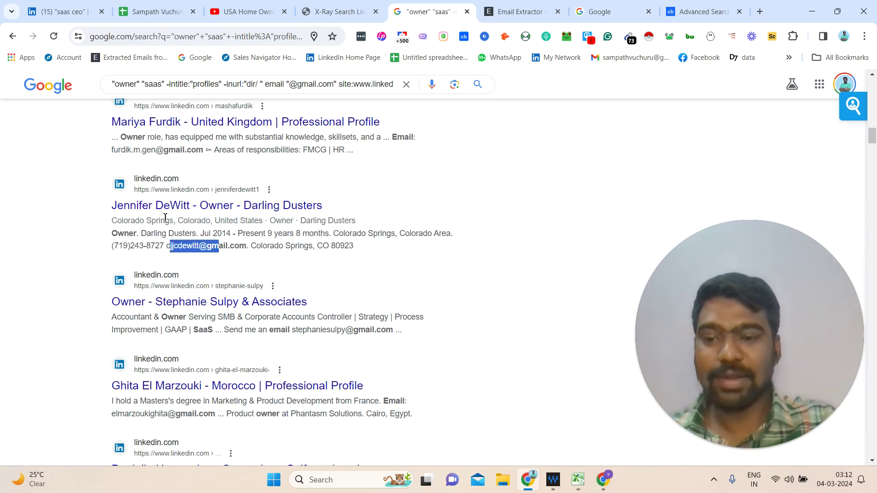
click(554, 265)
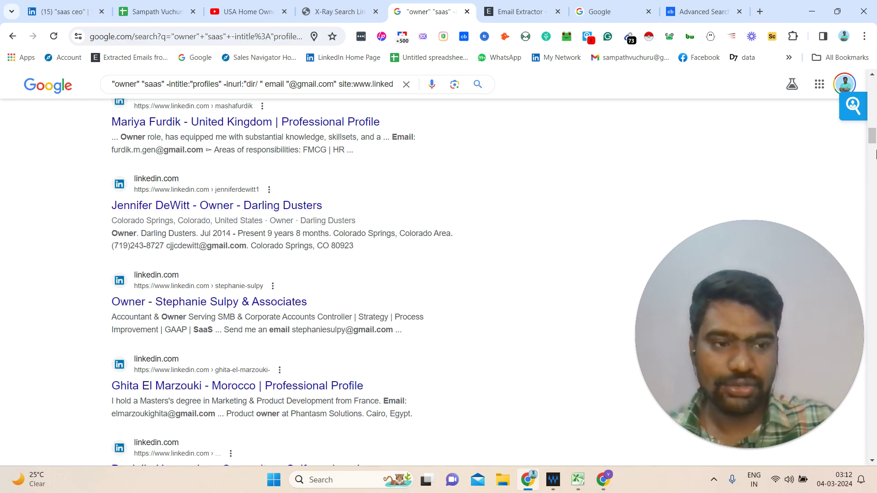
drag(876, 155, 856, 151)
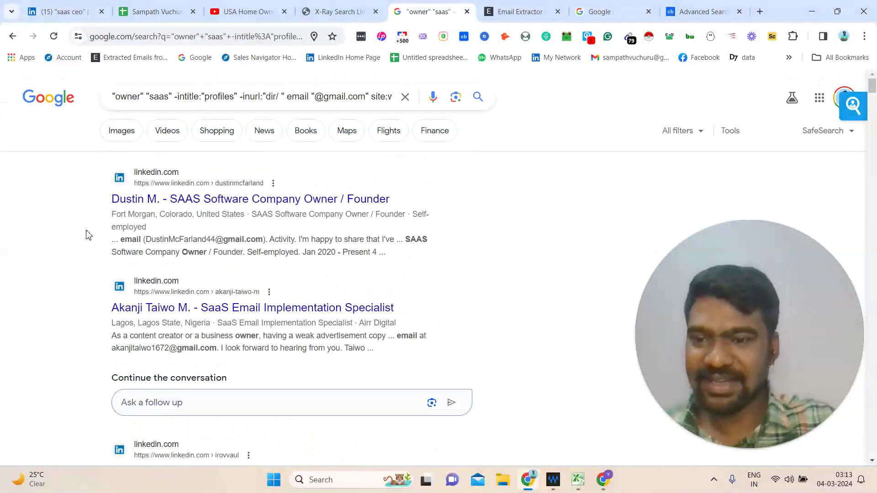
triple_click(199, 240)
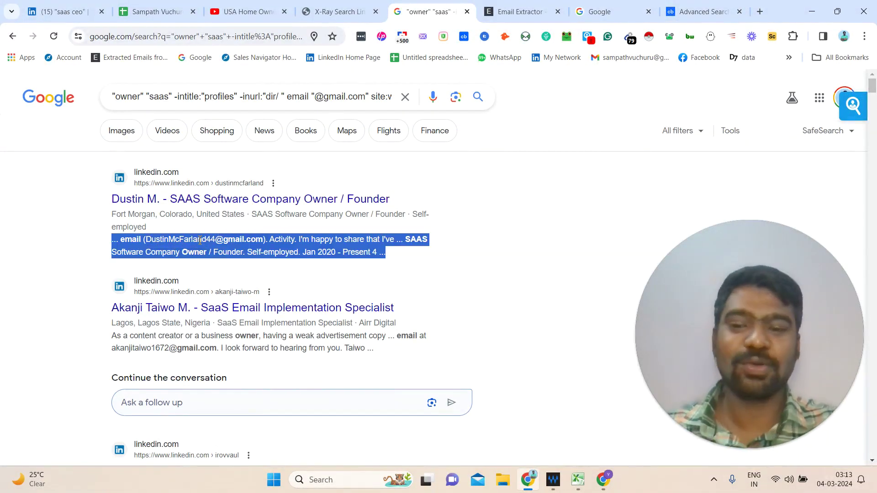
click(463, 247)
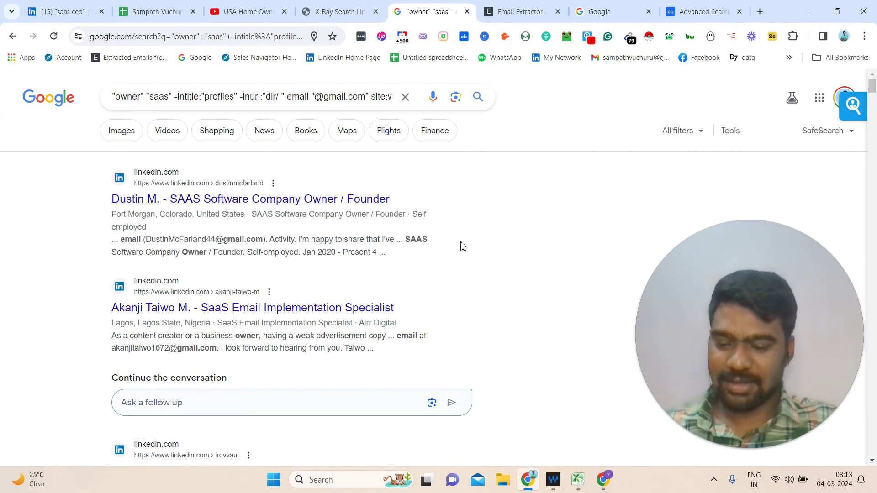
key(ctrl+f)
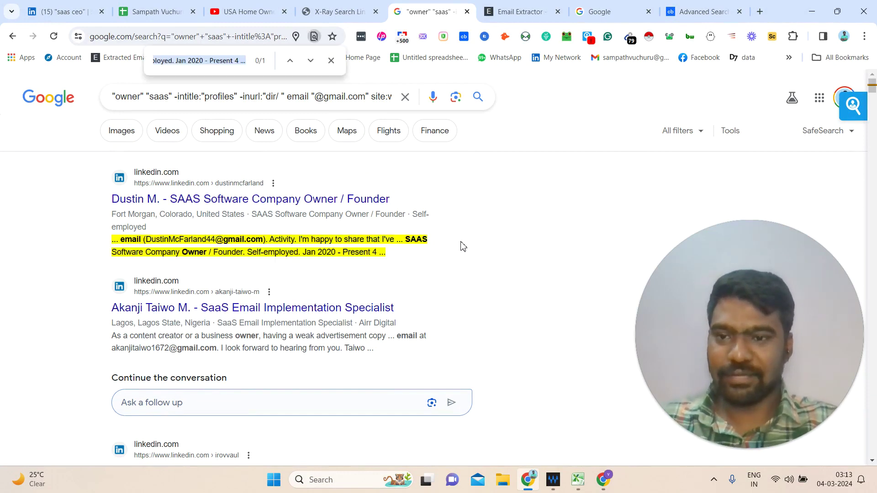
key(BackSpace)
text(@gmai)
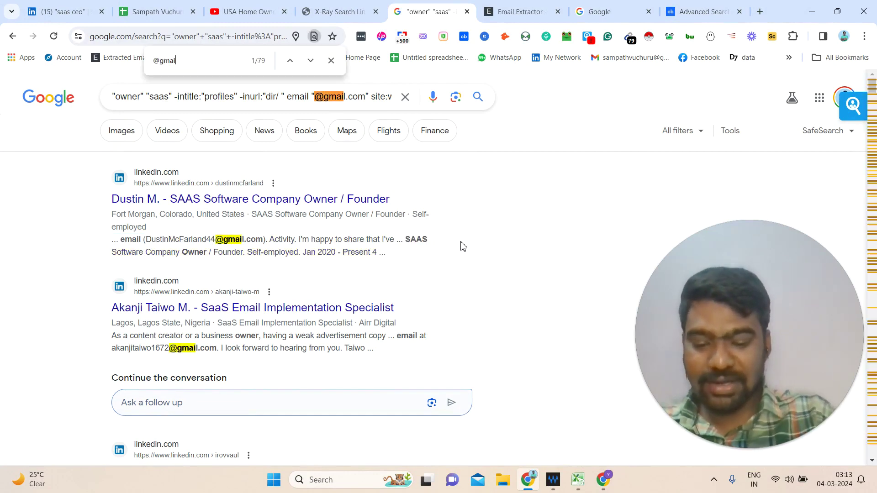
text(l.com)
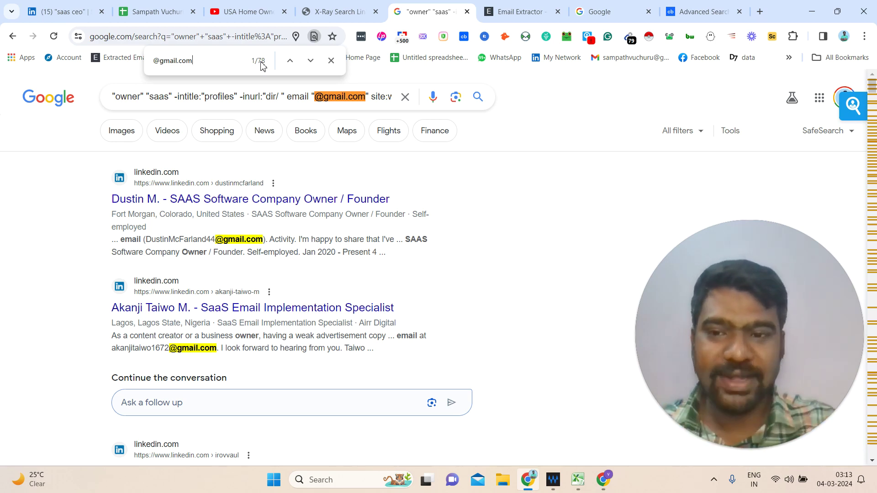
triple_click(200, 66)
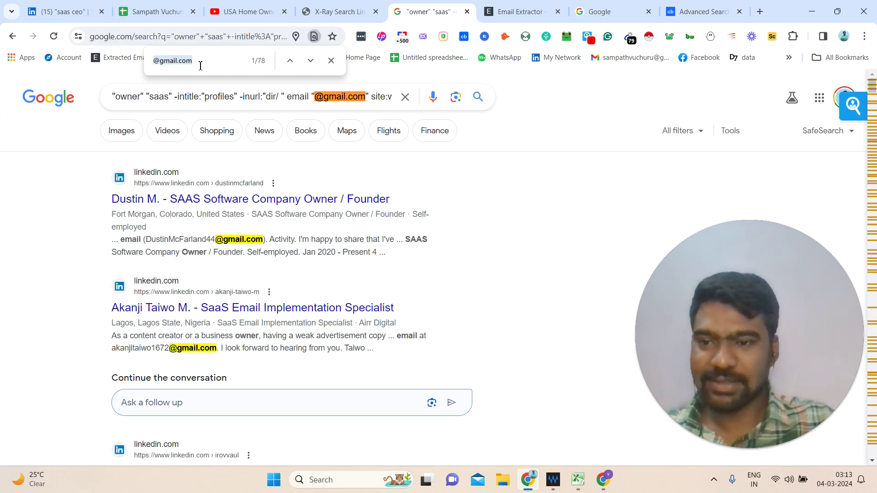
click(337, 61)
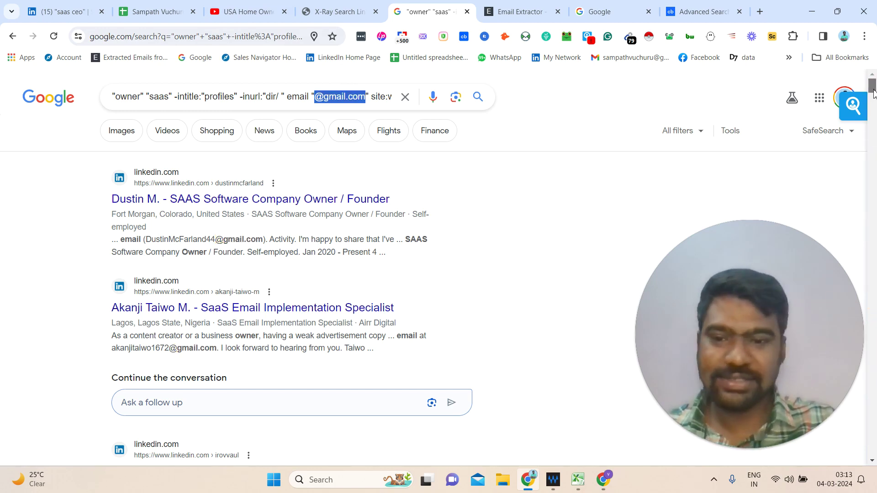
Step: Select and copy the entire content of the Google results page
drag(874, 91, 873, 92)
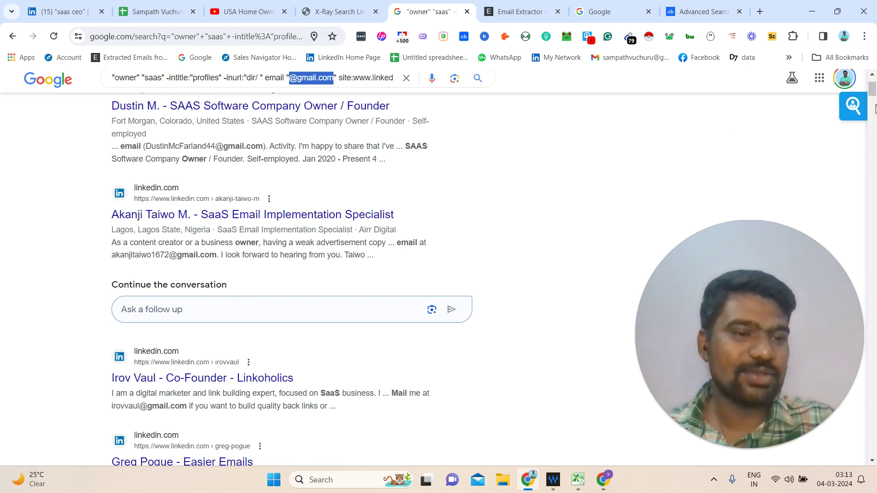
scroll(872, 101, up, 3)
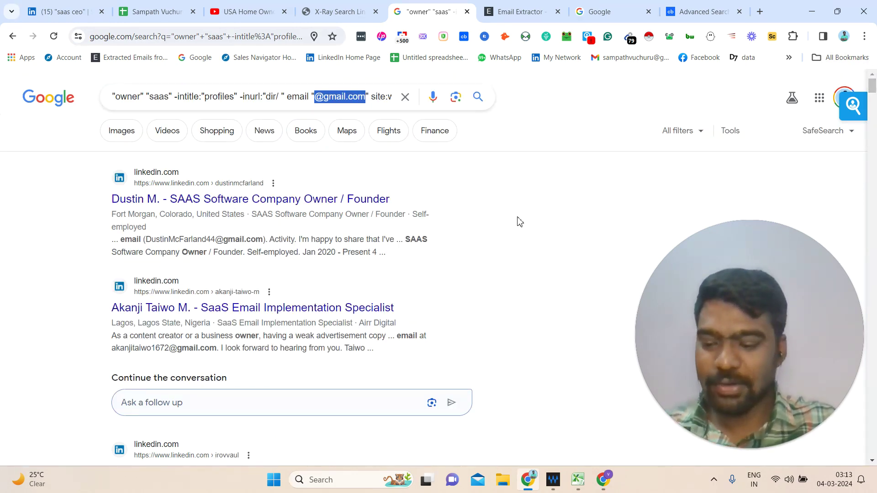
key(ctrl+a)
click(361, 323)
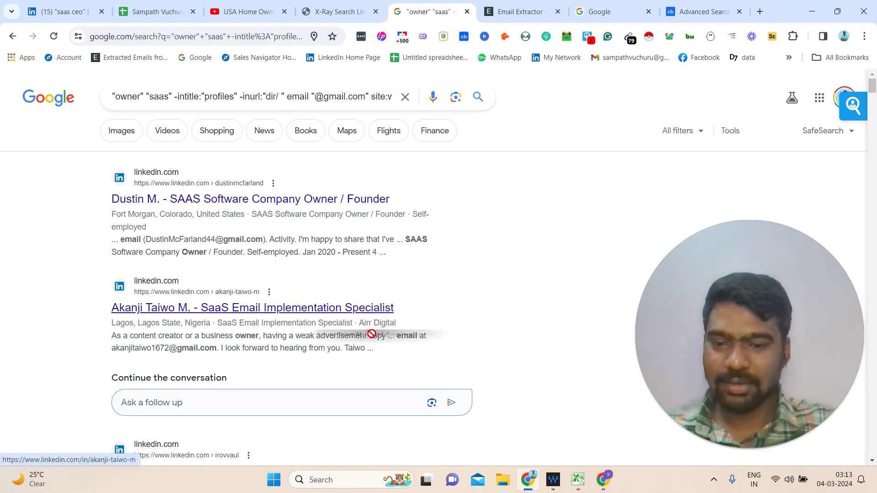
key(ctrl+a)
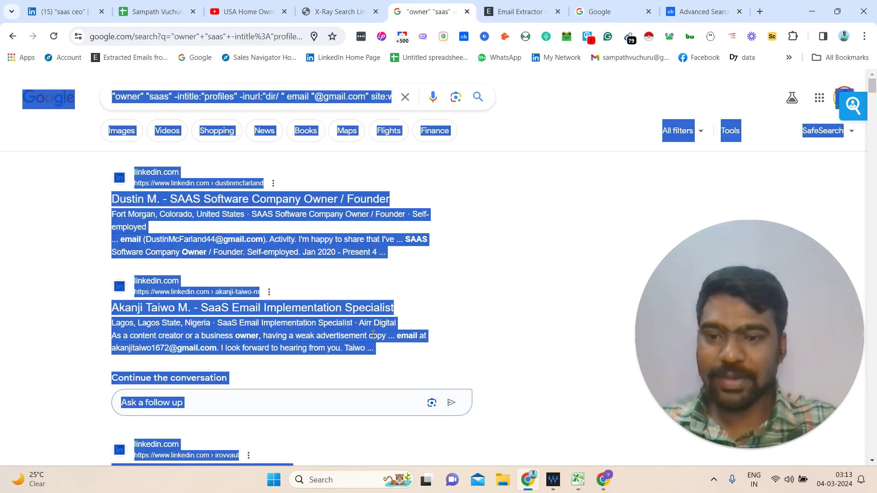
Step: Paste the copied Google results into the Email-Checker.net Email Extractor and extract the email addresses
click(514, 10)
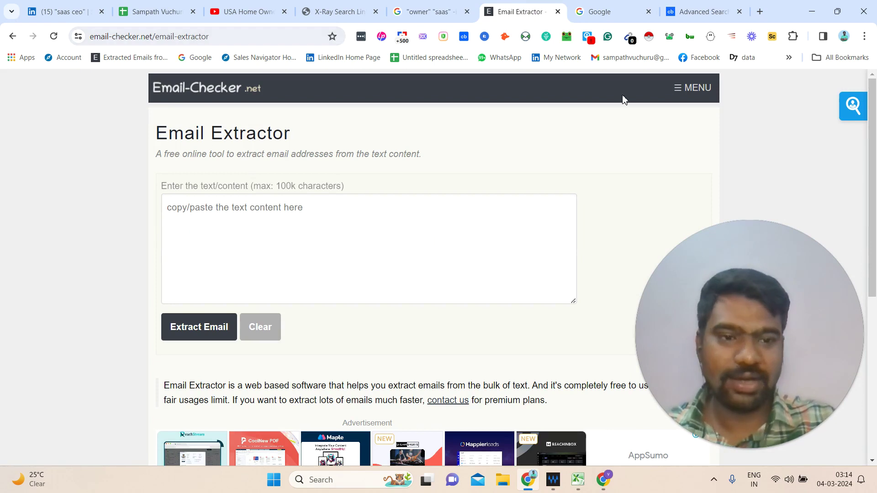
click(686, 89)
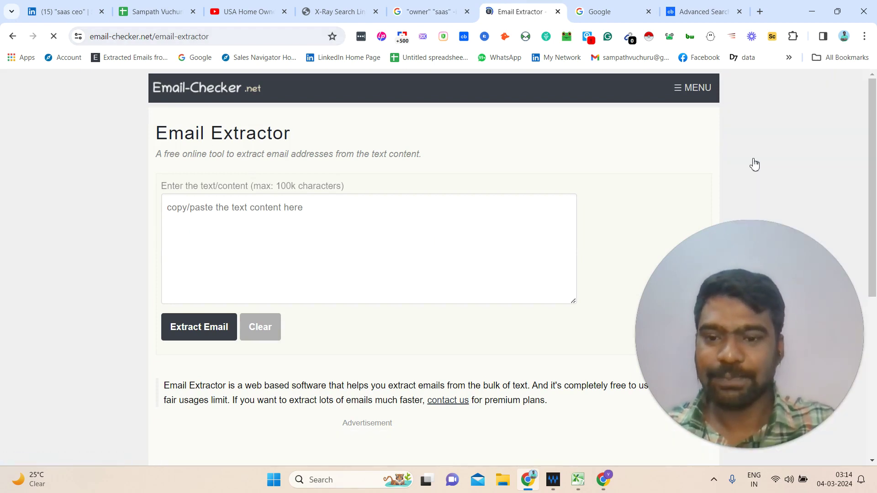
triple_click(165, 130)
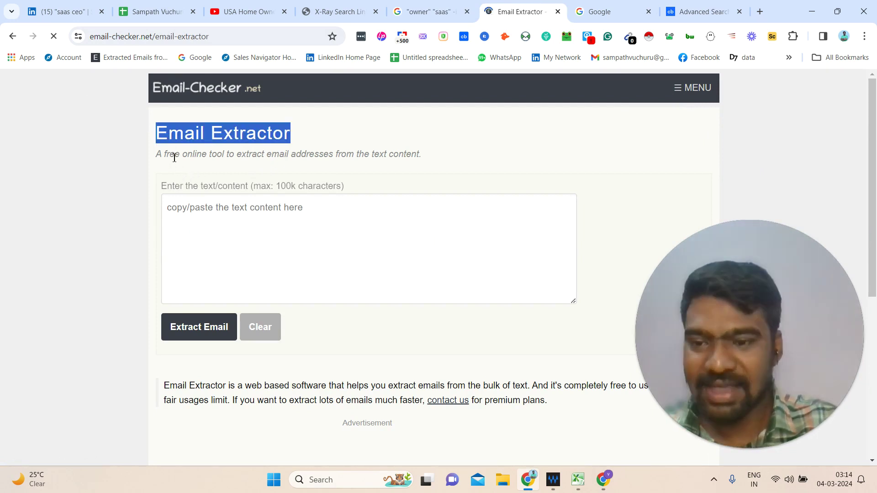
drag(165, 154, 415, 152)
double_click(410, 152)
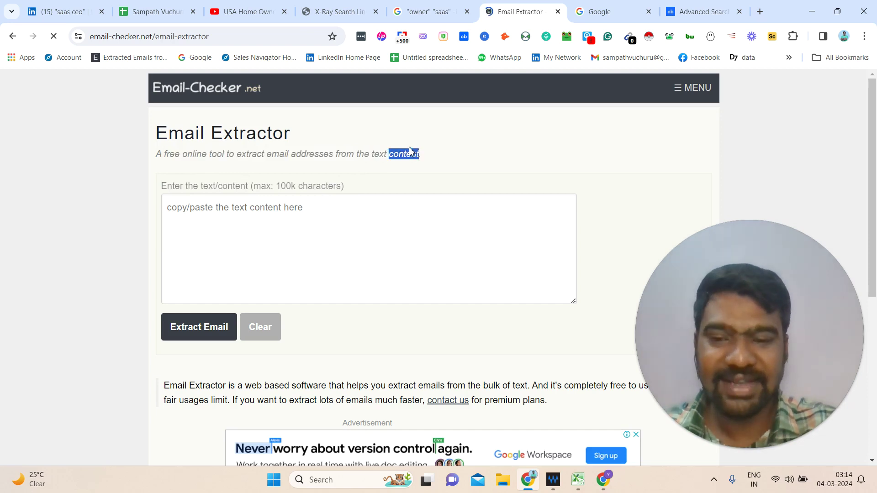
click(245, 235)
key(ctrl+v)
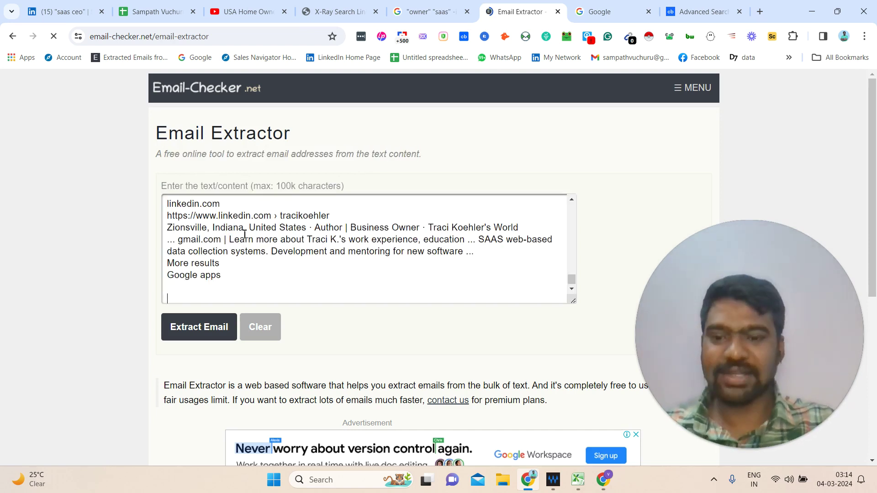
click(208, 330)
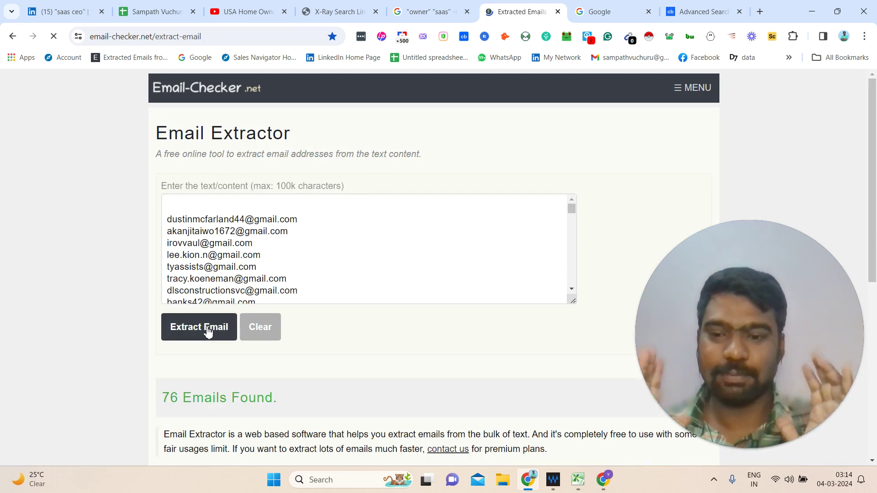
Step: Review the extracted list to its end, and select and copy all of its email addresses
drag(179, 211, 244, 197)
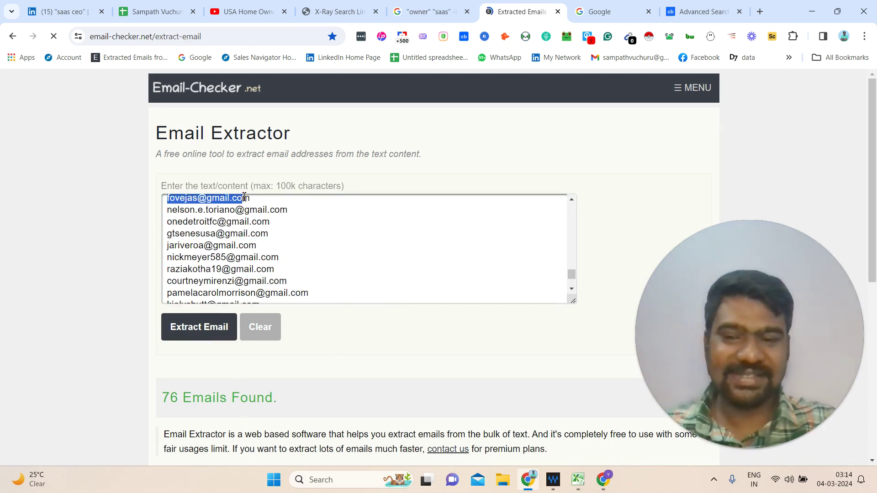
drag(305, 261, 297, 143)
key(ctrl+End)
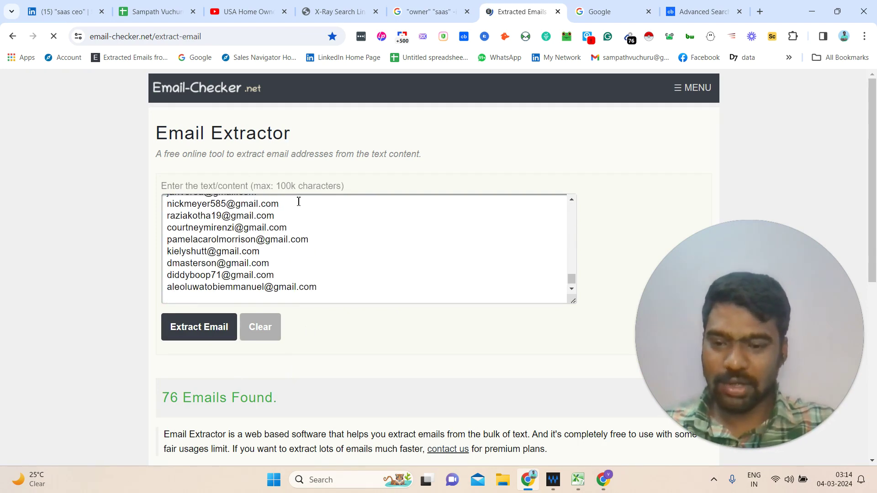
key(ctrl+a)
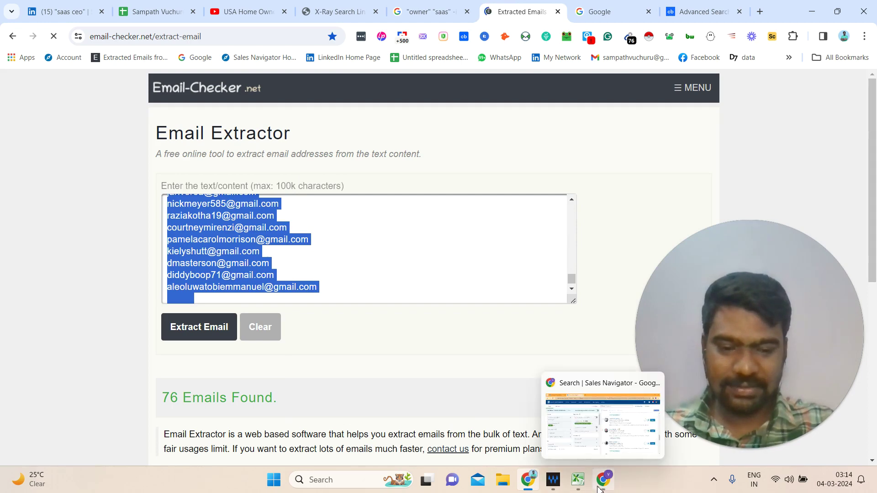
Step: Switch to the Excel worksheet and paste the copied email addresses below the SAAS CEOS heading, starting at cell B2
click(582, 486)
click(457, 226)
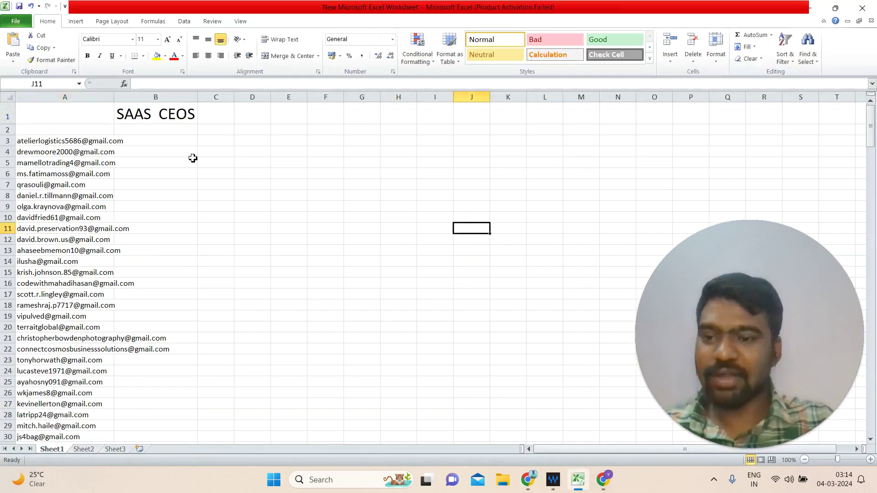
click(185, 141)
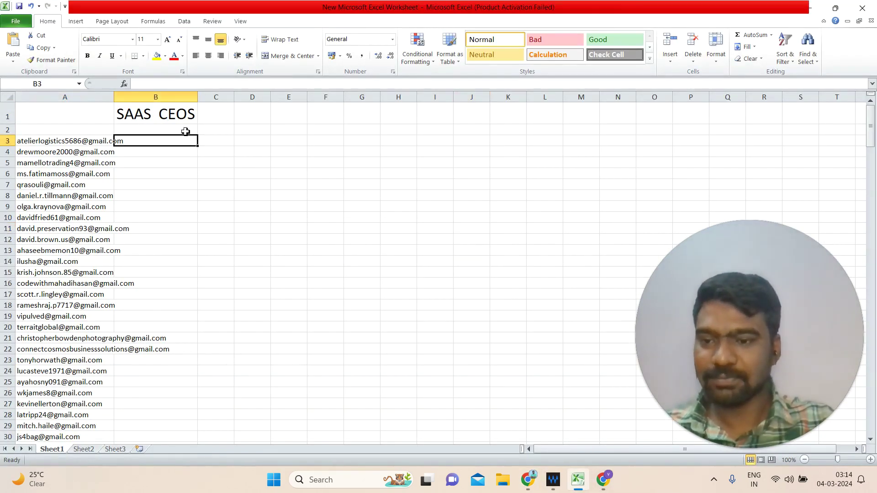
click(185, 129)
Step: Delete column A with the old email addresses and select the empty cell A79 below the pasted list
click(97, 96)
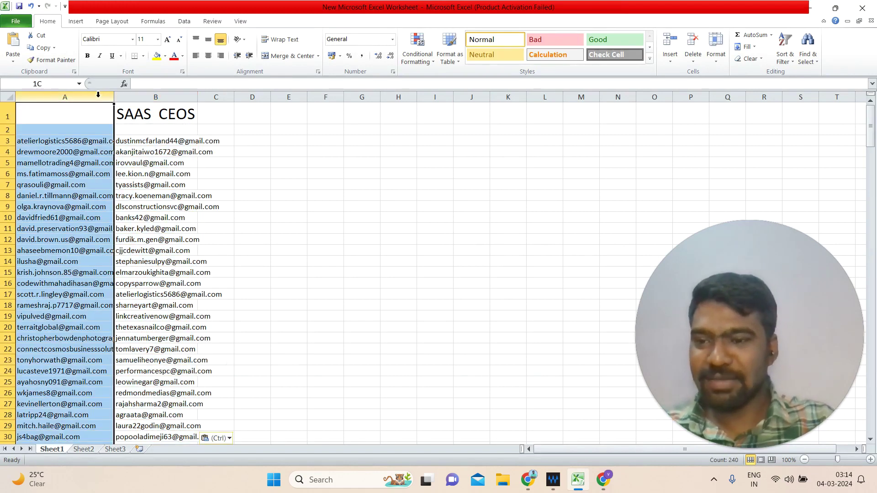
right_click(98, 97)
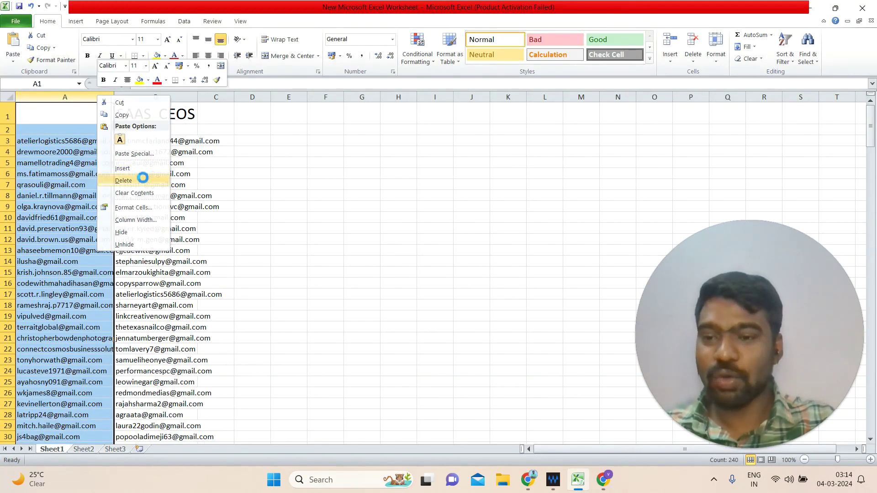
click(139, 180)
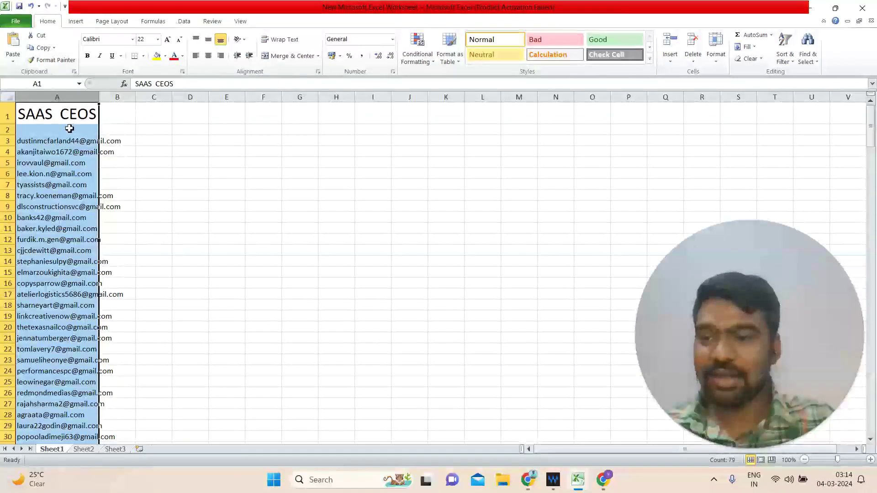
click(146, 171)
drag(871, 122, 871, 201)
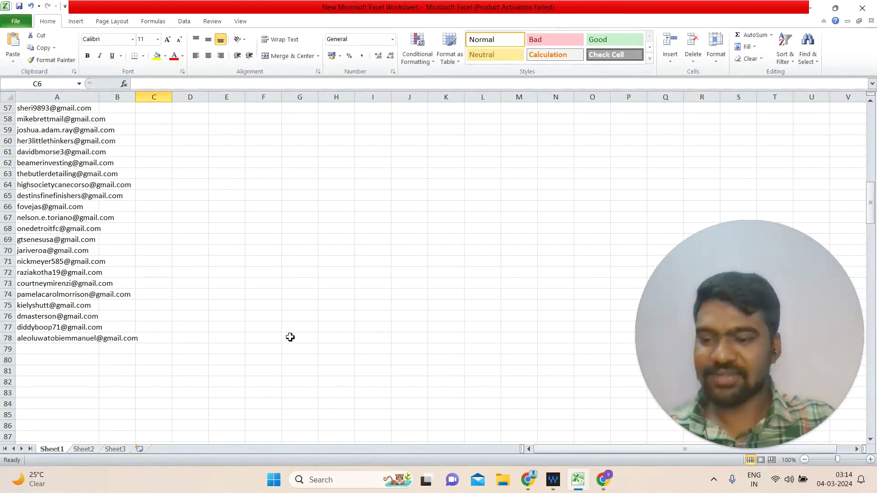
click(78, 348)
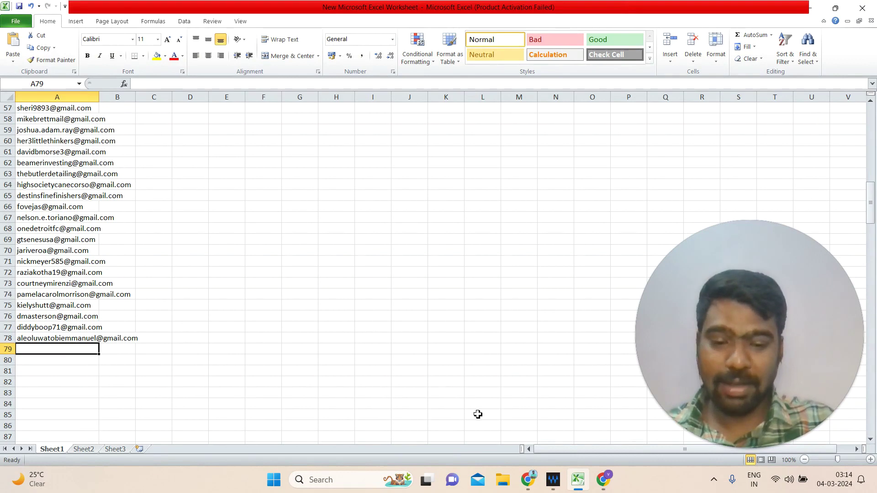
click(527, 477)
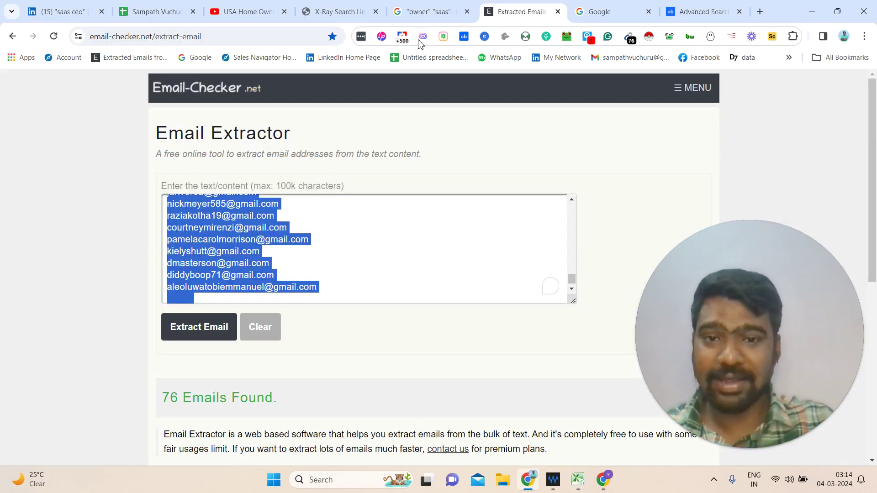
click(420, 6)
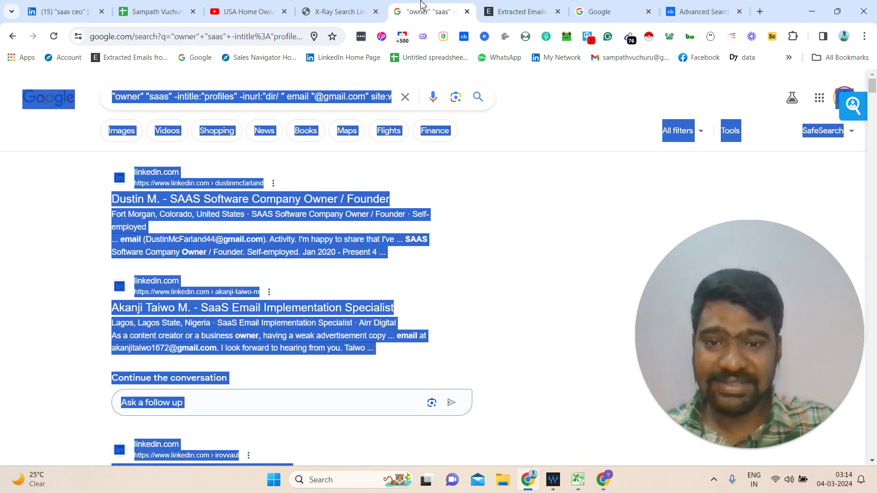
click(476, 157)
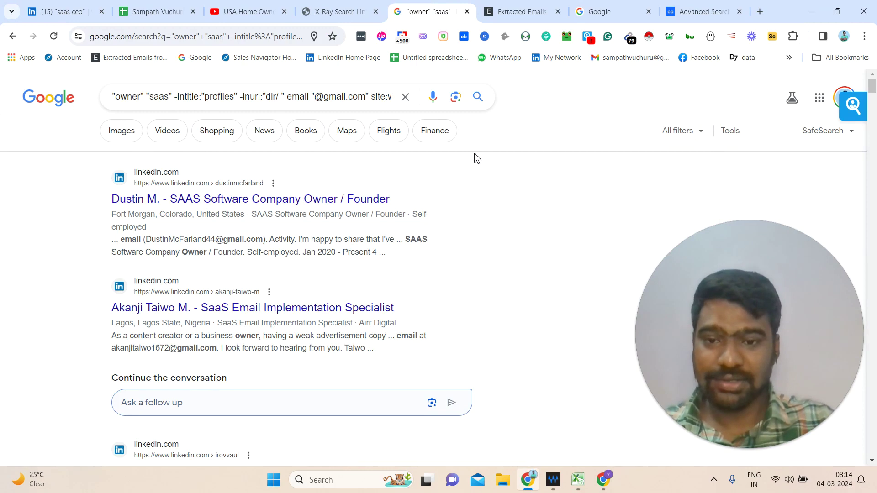
click(348, 96)
key(BackSpace)
key(BackSpace)
key(BackSpace)
key(BackSpace)
key(BackSpace)
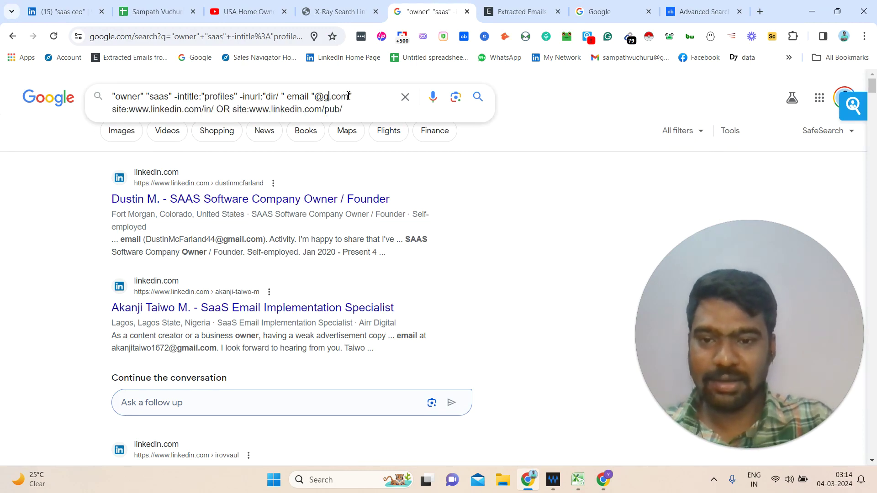
text(yahoo)
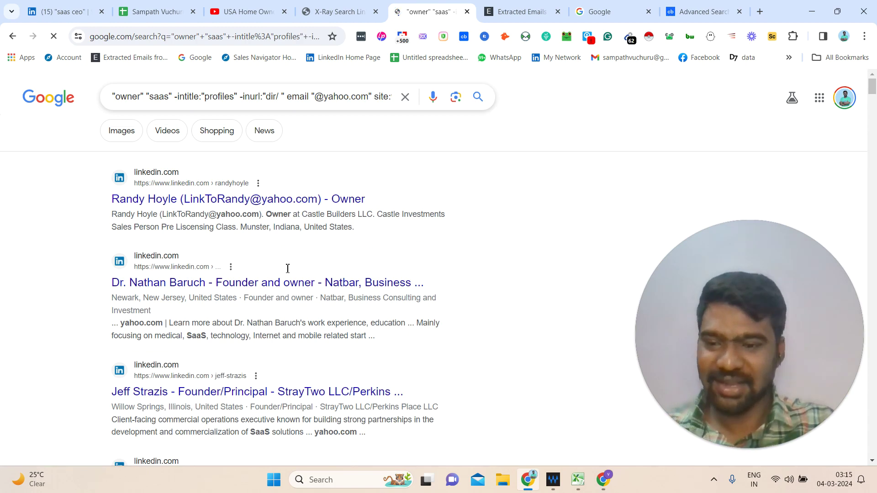
double_click(230, 223)
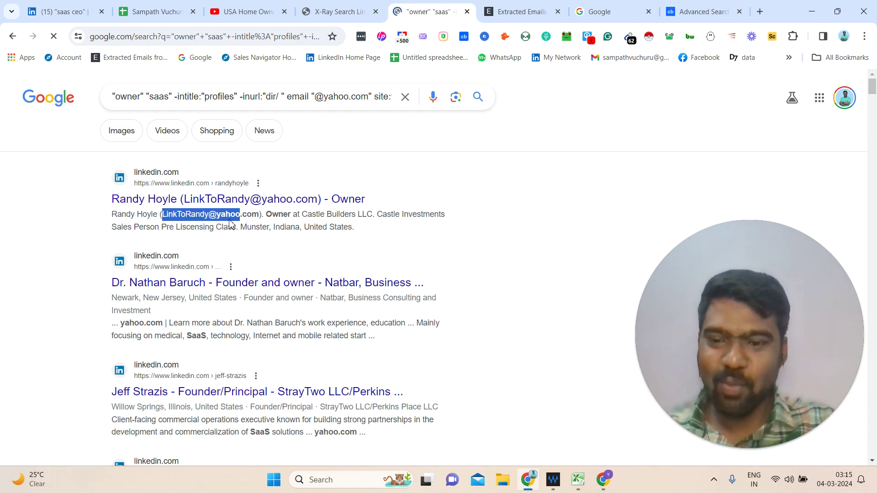
click(562, 280)
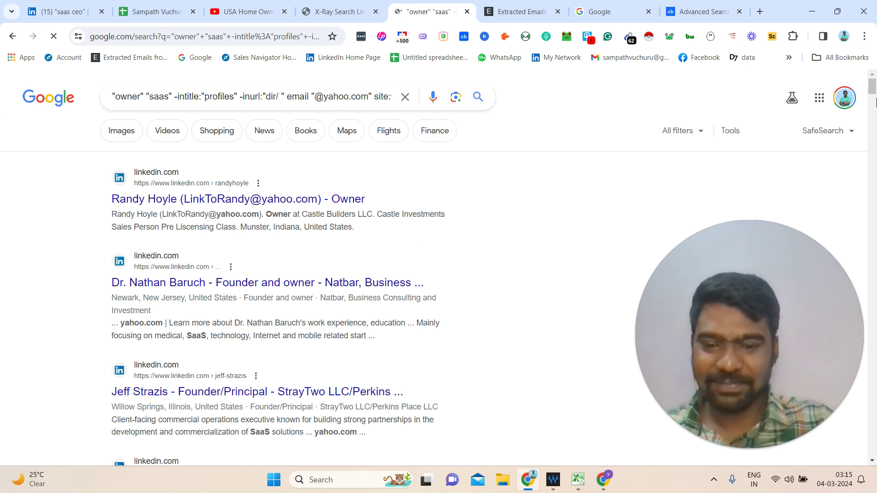
drag(874, 93, 875, 448)
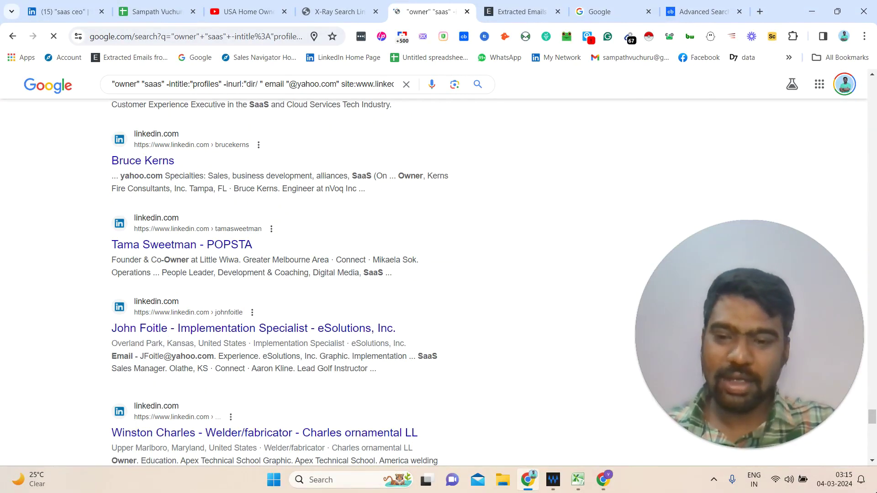
drag(874, 434, 875, 460)
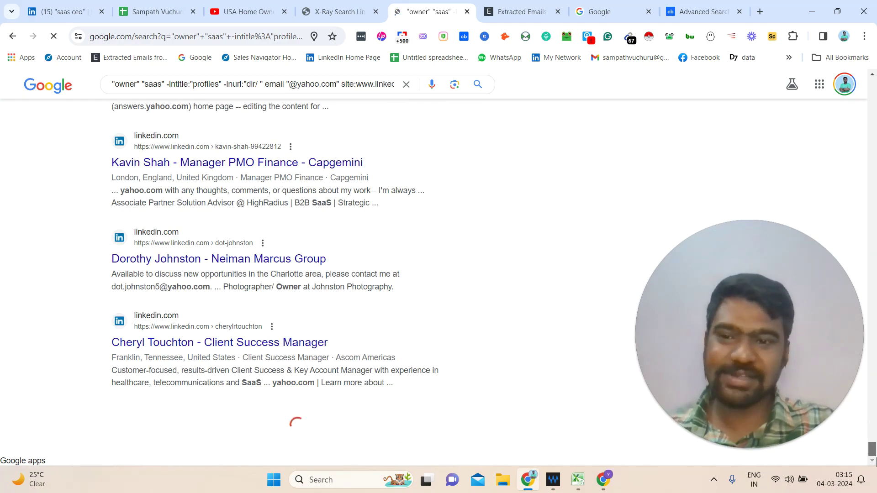
scroll(274, 274, down, 6)
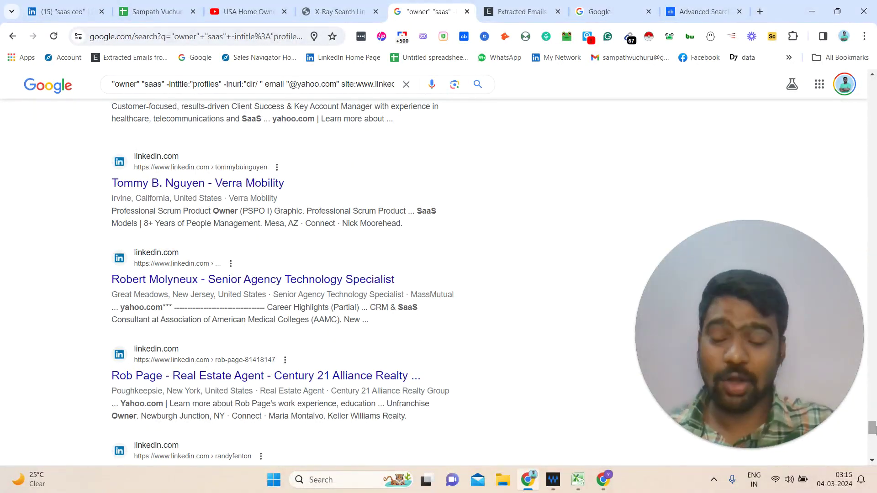
drag(874, 432, 874, 453)
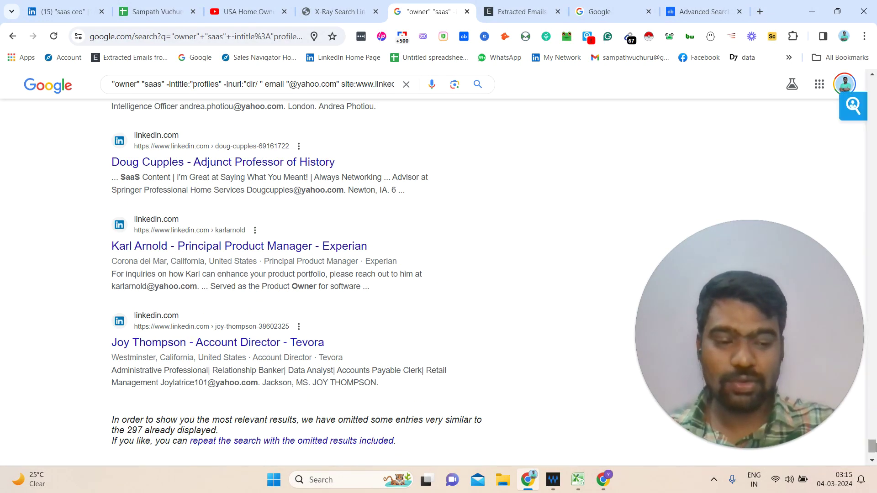
drag(873, 446, 873, 452)
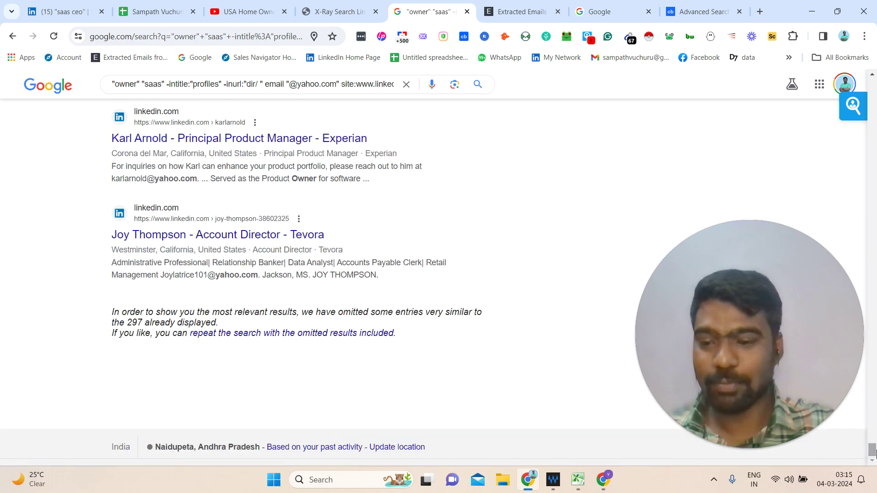
drag(136, 323, 243, 312)
click(442, 373)
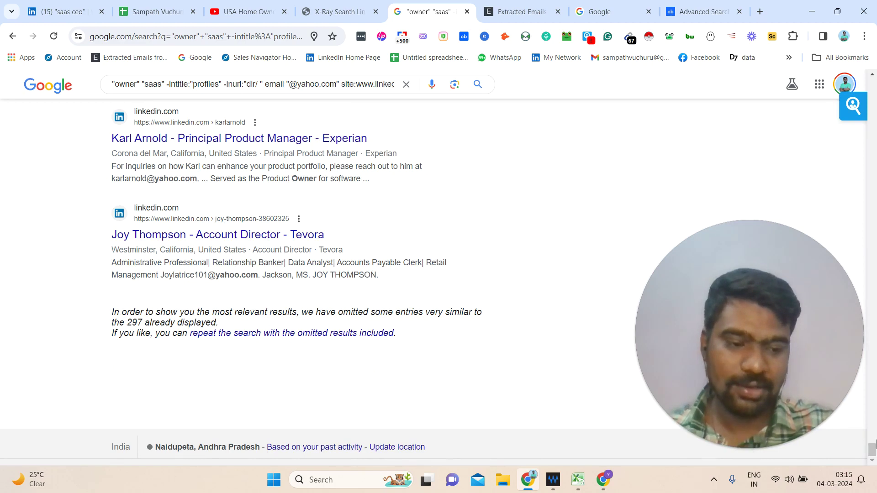
Step: Copy the entire Yahoo results page, replace the Email Extractor's content with it and extract the email addresses
drag(873, 445, 872, 8)
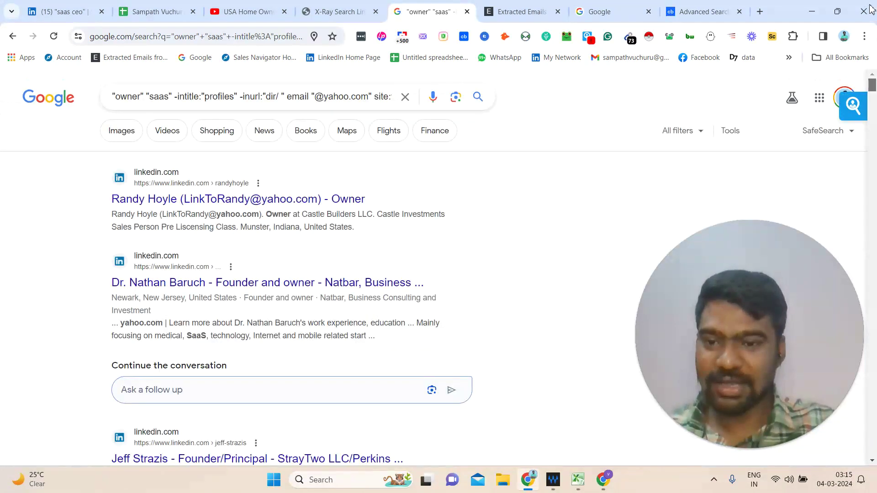
key(ctrl+a)
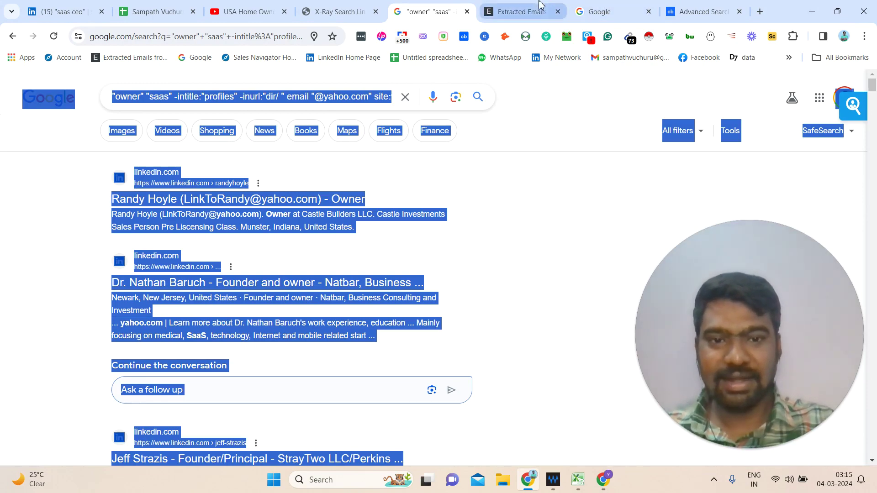
click(521, 11)
key(BackSpace)
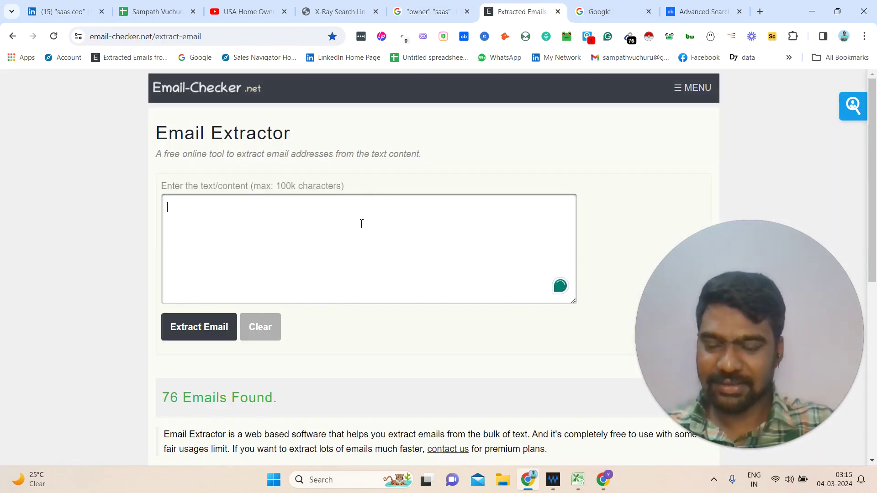
key(ctrl+v)
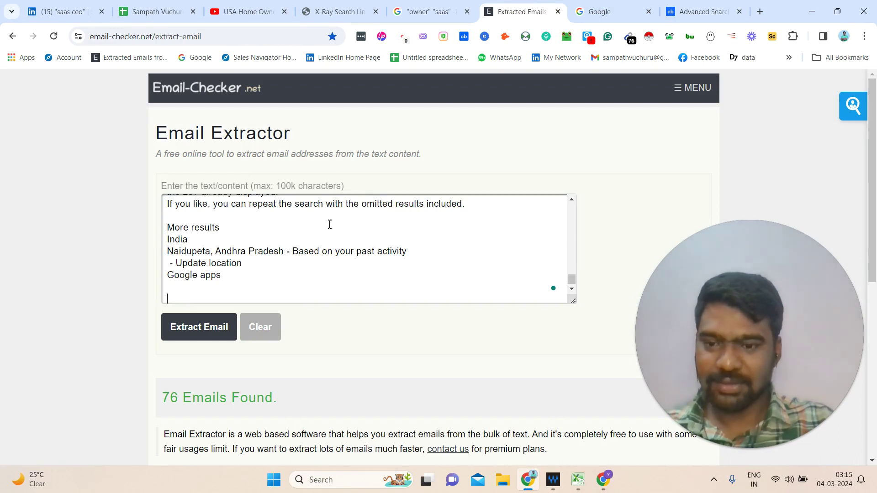
click(218, 326)
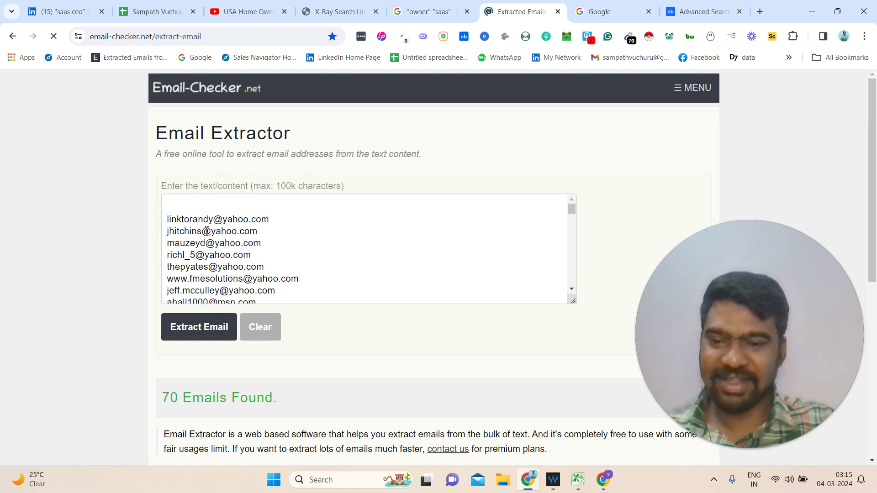
Step: Copy all the extracted Yahoo addresses and paste them into the Excel worksheet starting at cell A79
drag(196, 221, 286, 279)
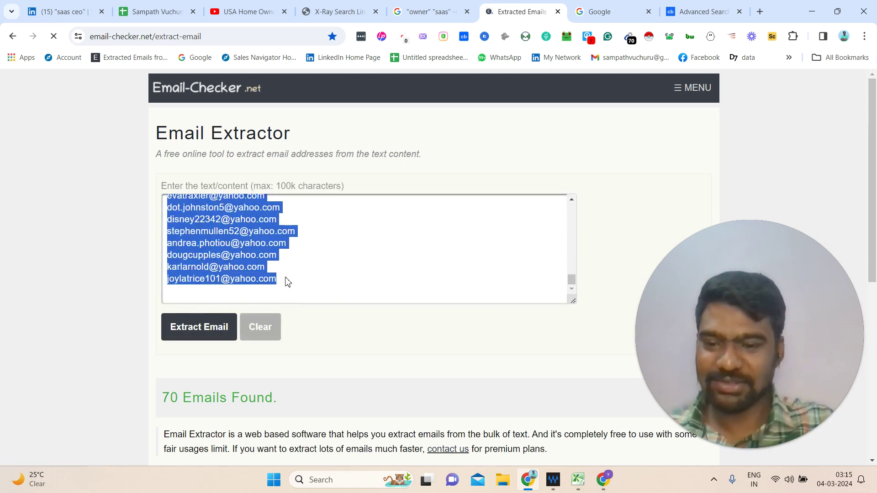
key(ctrl+a)
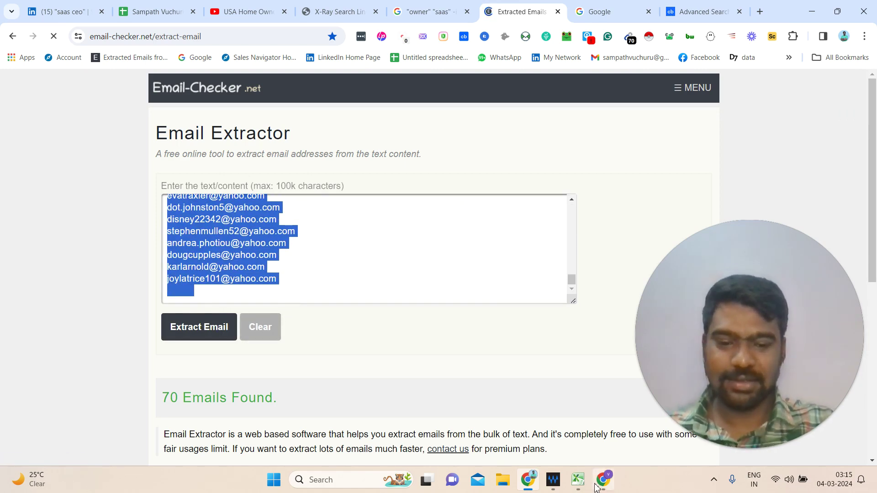
click(578, 480)
click(335, 337)
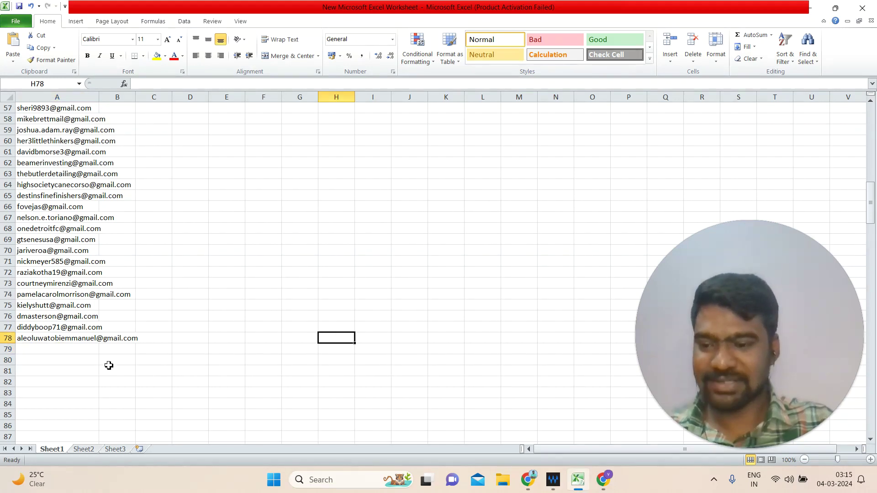
click(88, 348)
key(ctrl+v)
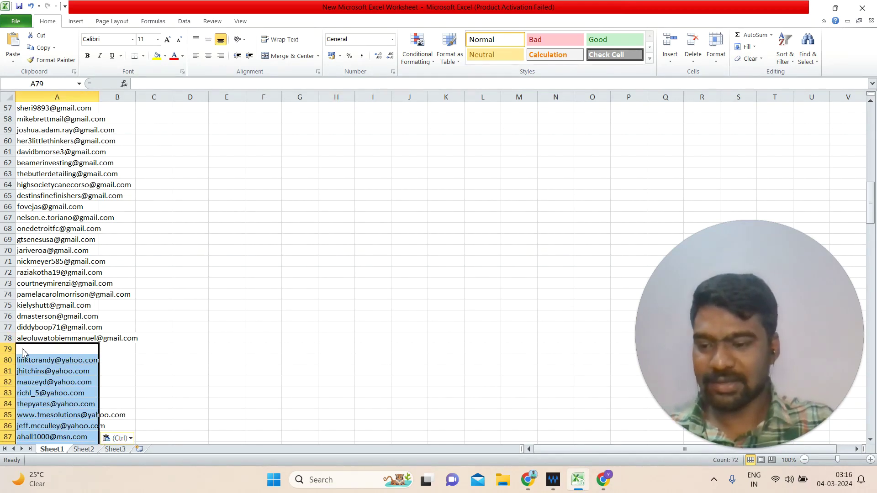
Step: Review the pasted Yahoo addresses down to the end of the list in column A
click(735, 294)
click(873, 199)
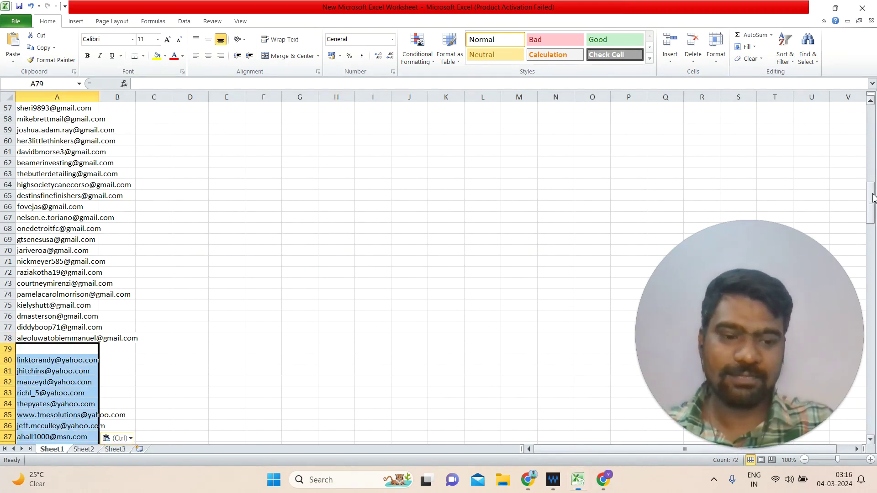
click(454, 328)
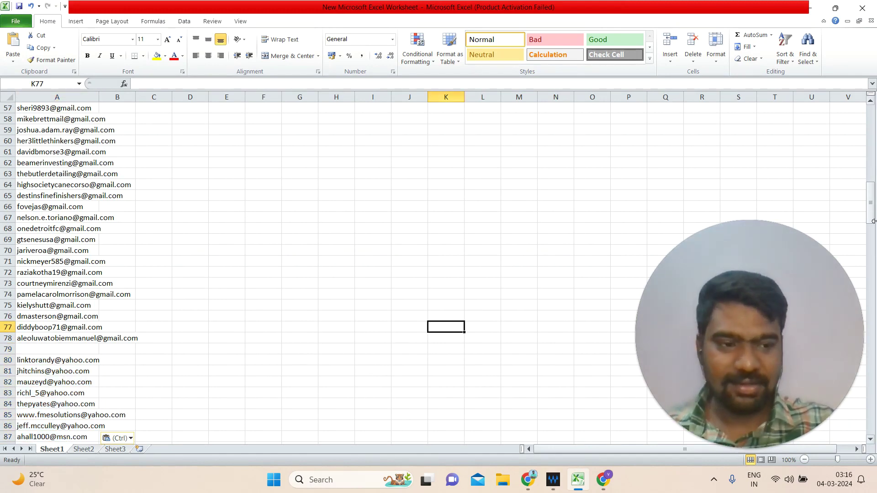
drag(874, 210, 873, 307)
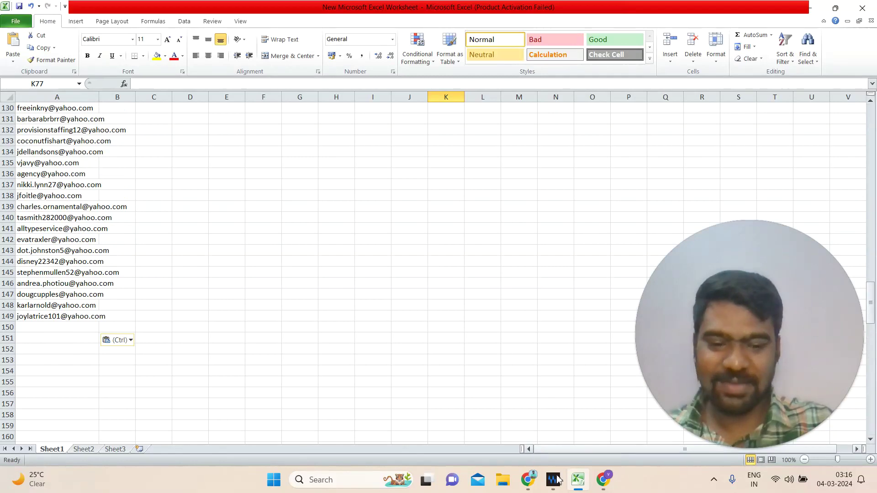
click(528, 479)
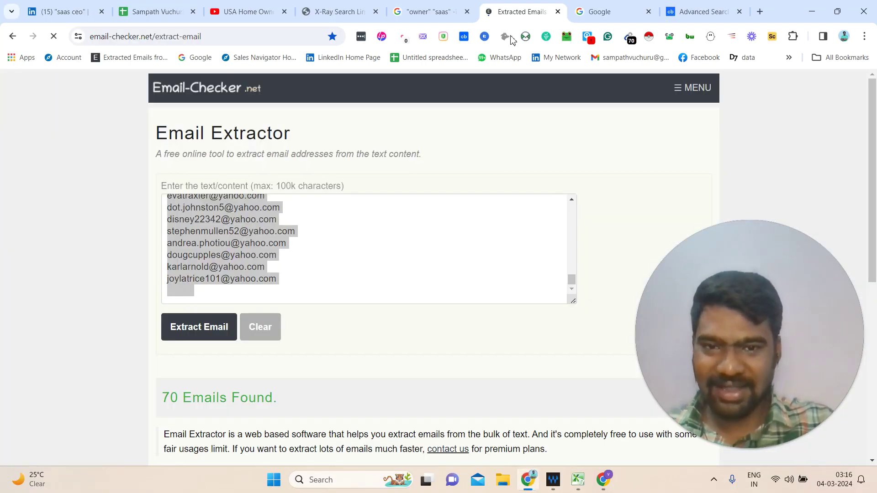
click(459, 7)
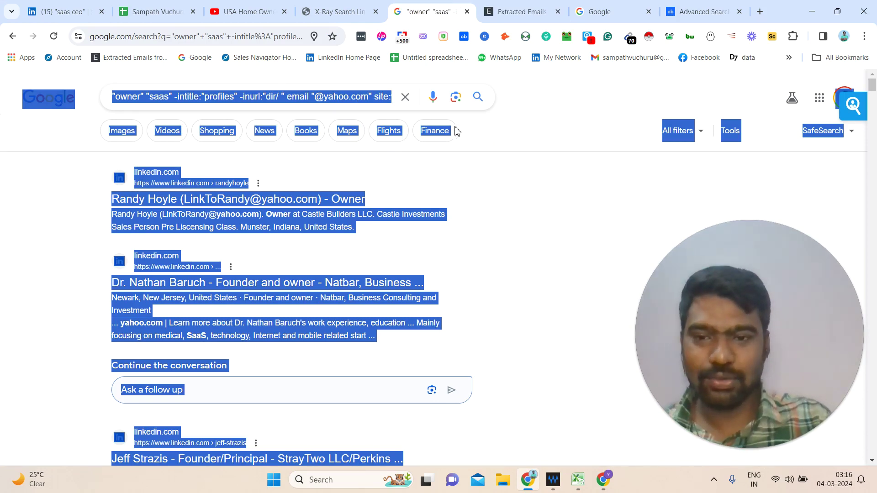
click(311, 92)
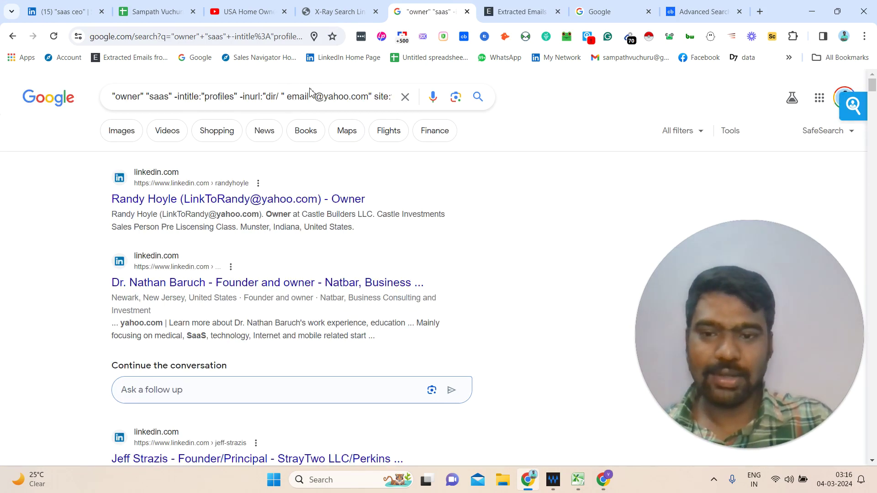
double_click(332, 96)
key(BackSpace)
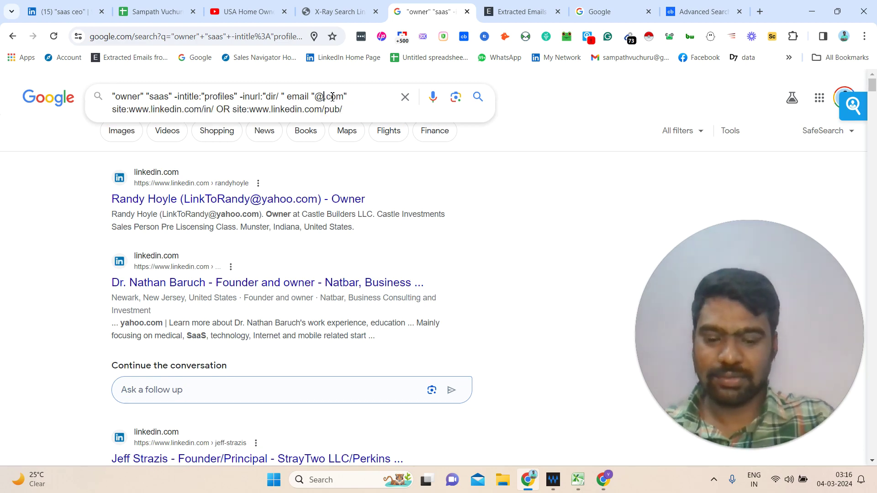
text(out)
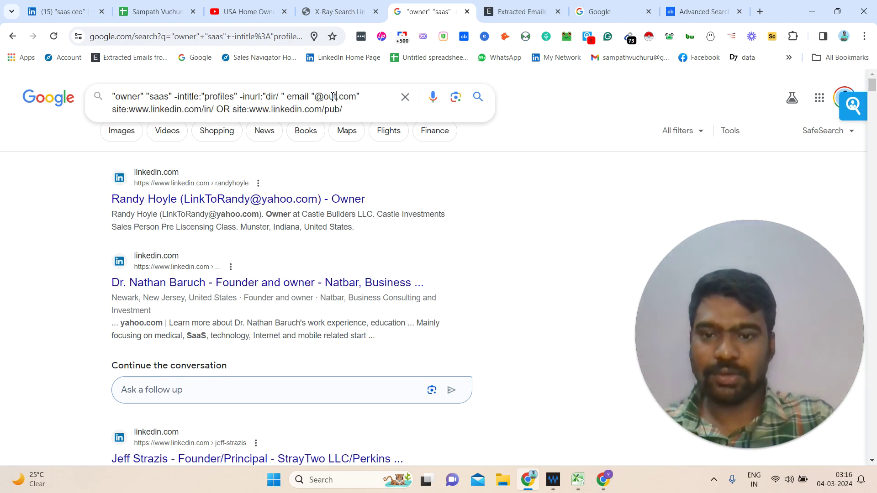
text(look)
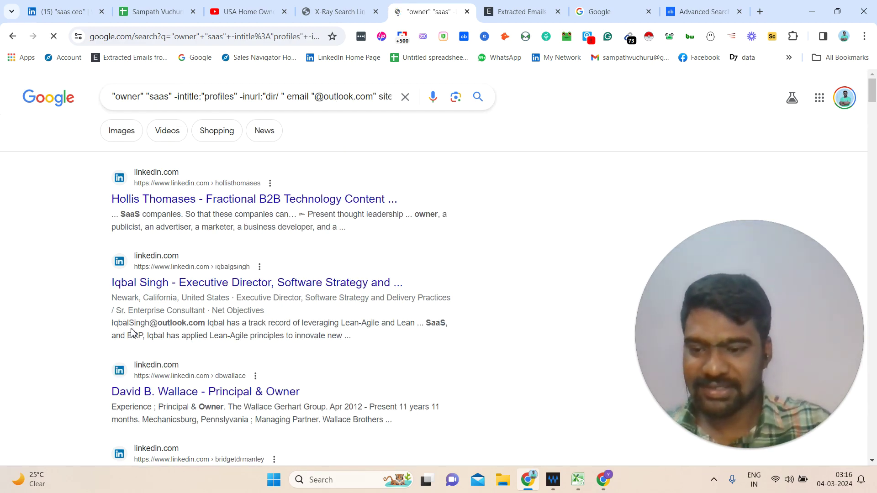
Step: Check the Outlook addresses shown in the result snippets and load the results through to the end of the list
drag(123, 324, 189, 327)
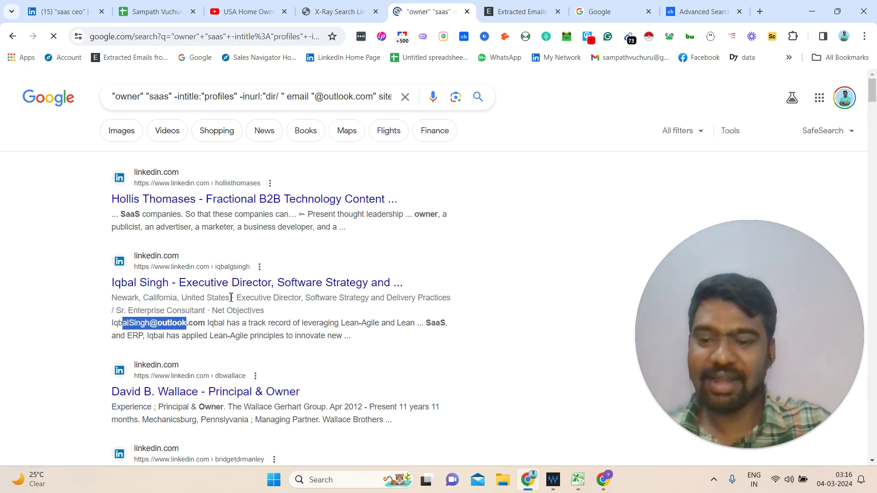
click(439, 323)
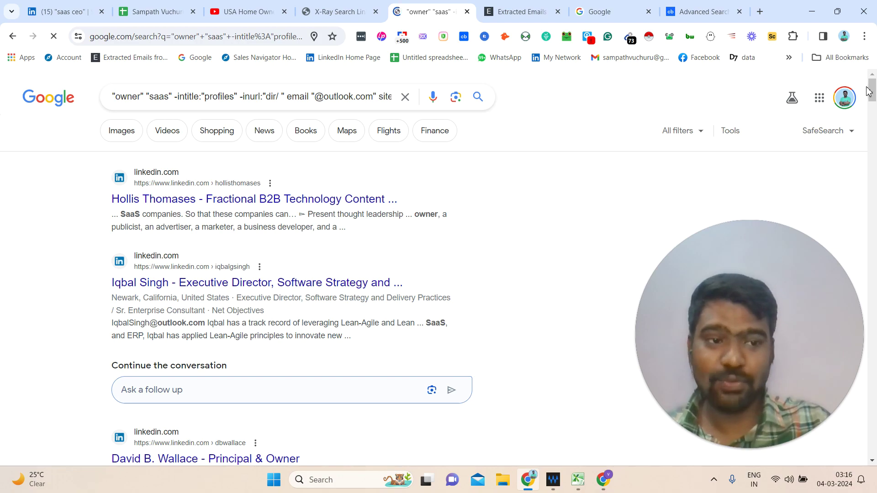
drag(873, 90, 874, 311)
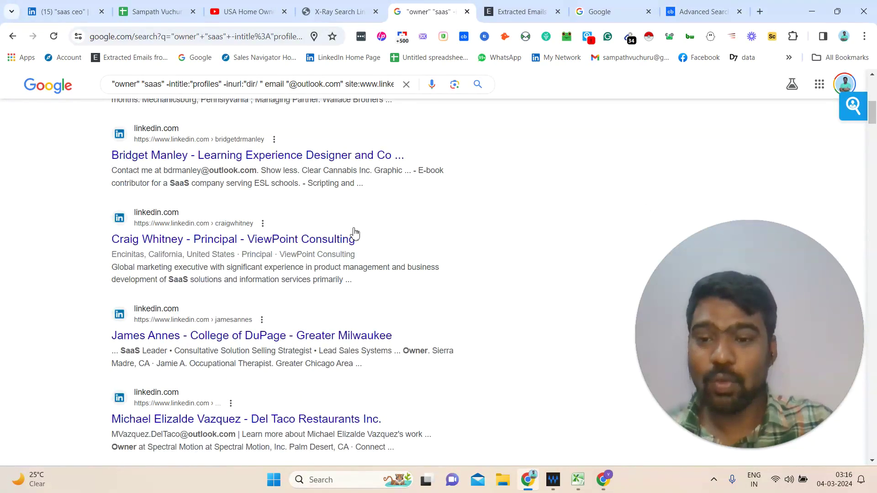
drag(160, 171, 305, 182)
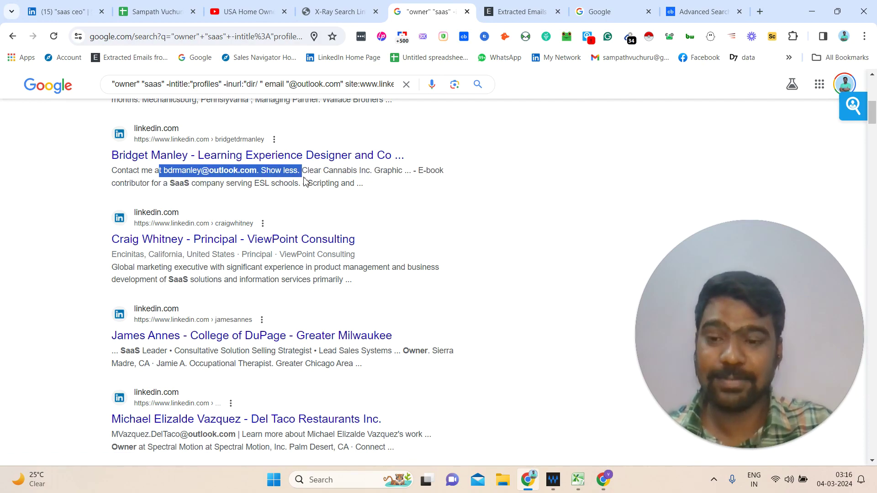
click(552, 180)
drag(872, 111, 861, 467)
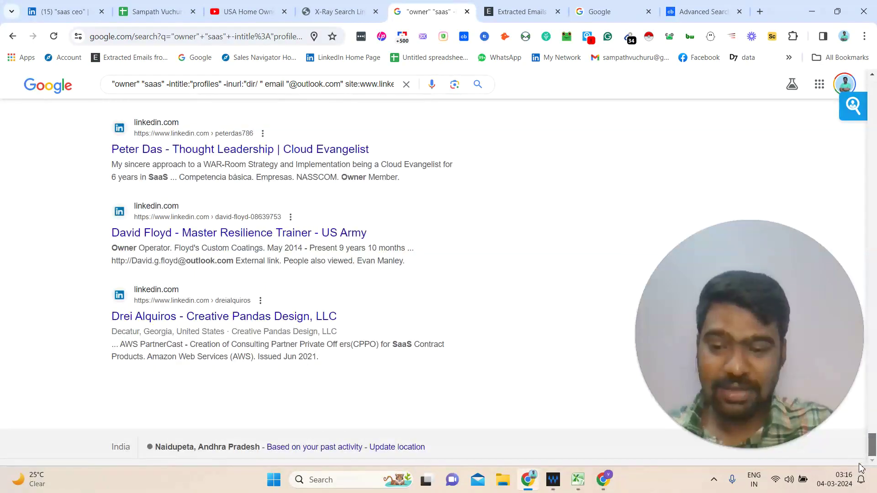
Step: Copy the entire Outlook results page, replace the Email Extractor's content with it and extract the email addresses
scroll(862, 432, up, 15)
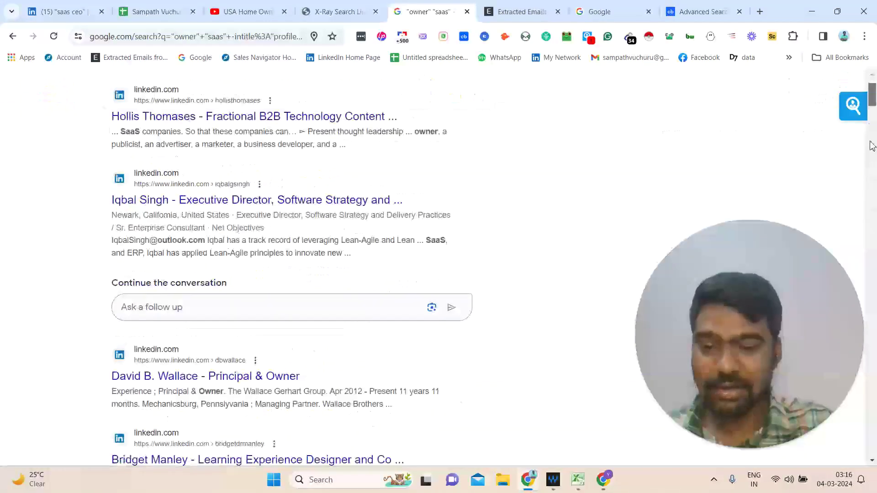
drag(872, 439, 875, 33)
key(ctrl+a)
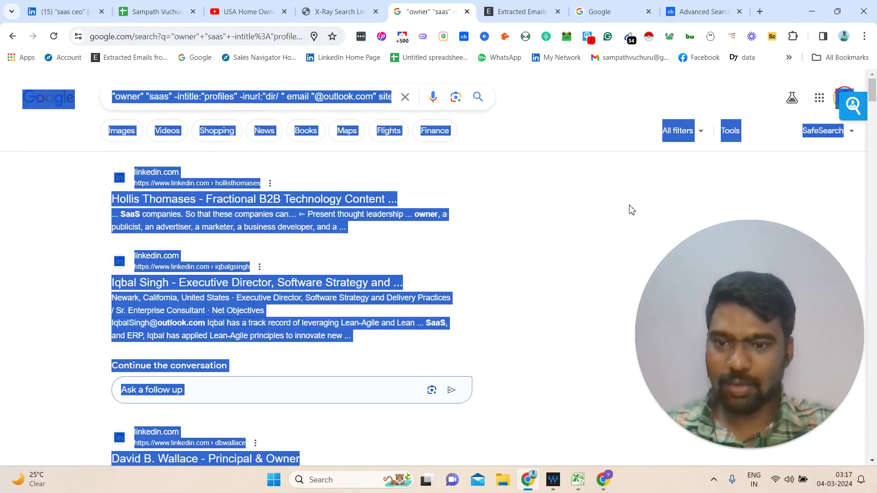
click(506, 5)
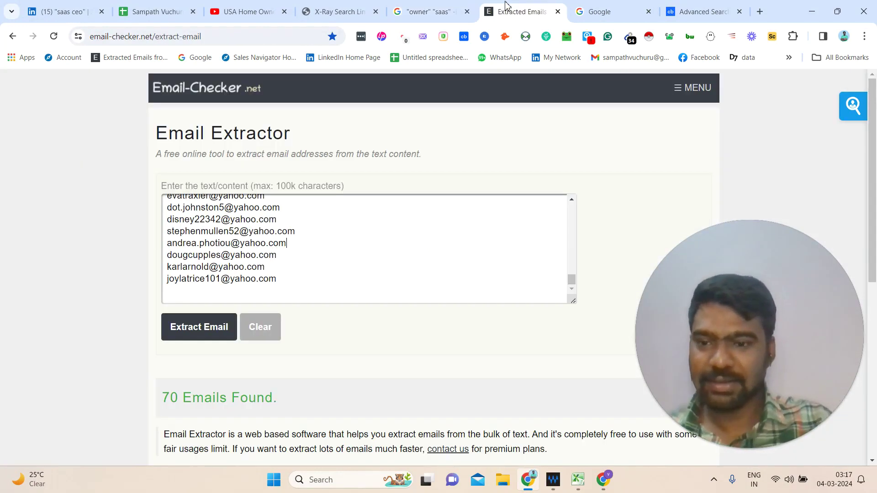
key(ctrl+a)
key(BackSpace)
key(ctrl+v)
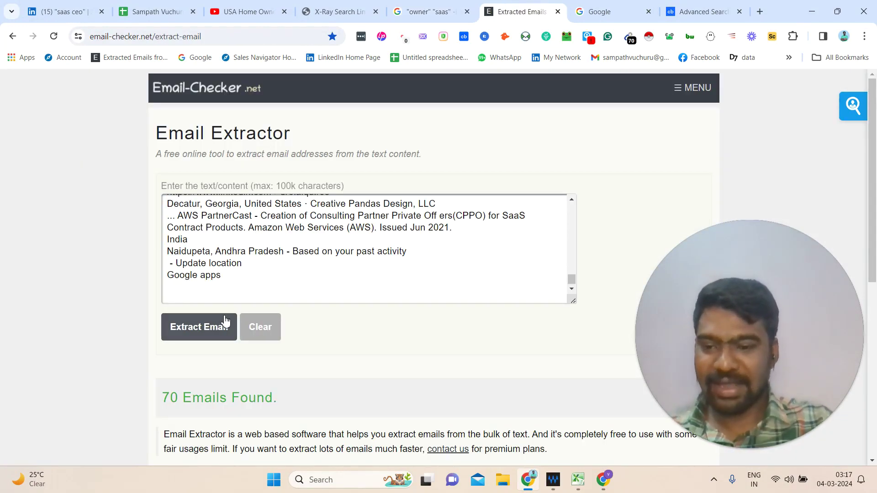
click(211, 324)
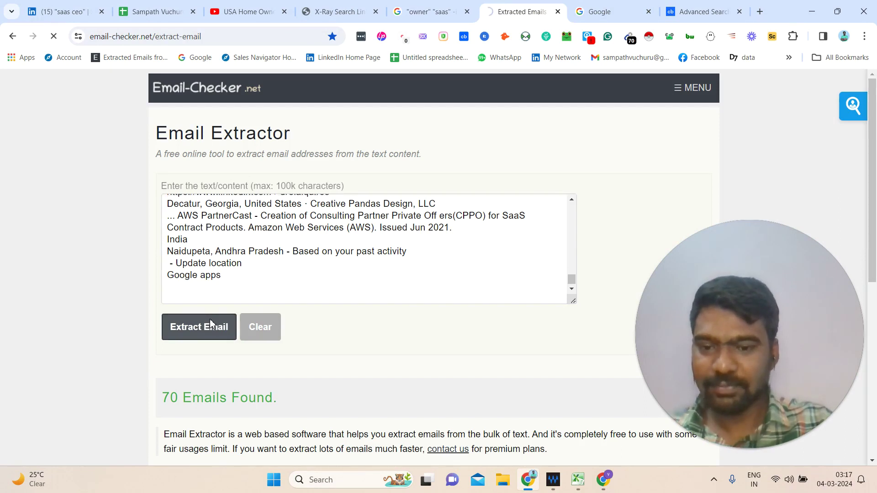
triple_click(276, 255)
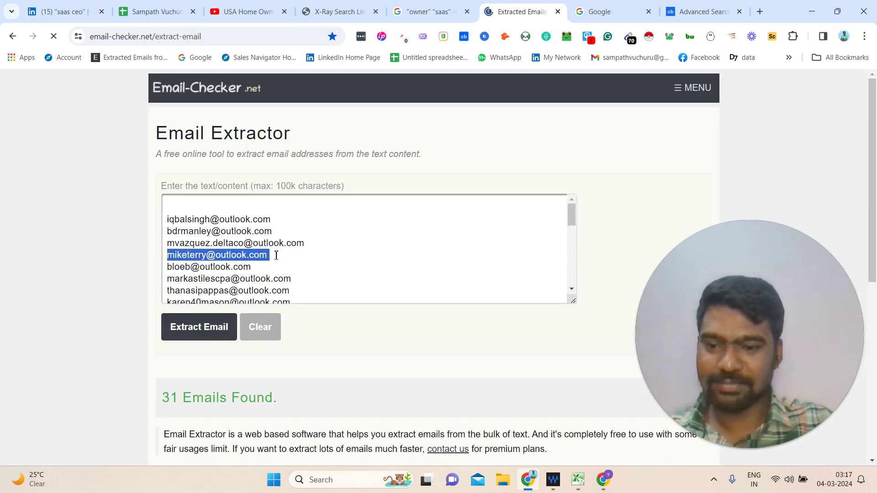
Step: Copy all the extracted Outlook addresses, paste them into the Excel sheet from cell A150 and check the end of the list
key(ctrl+a)
key(ctrl+c)
click(578, 480)
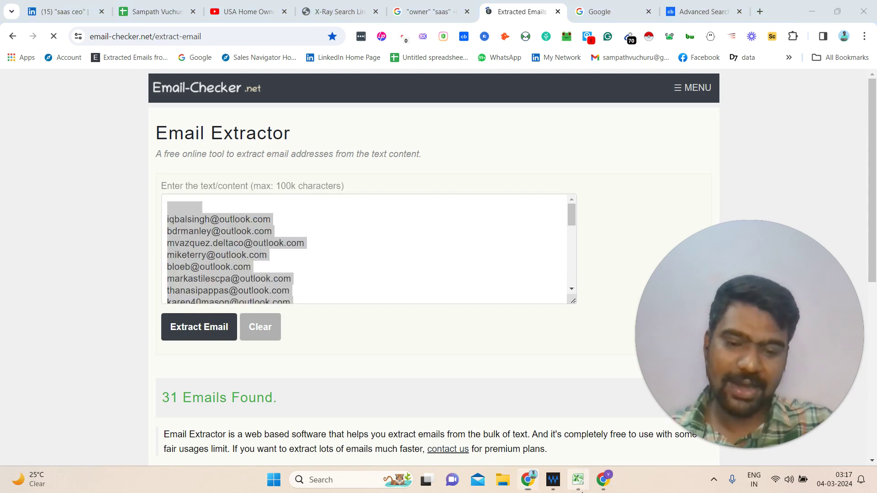
click(206, 326)
click(71, 329)
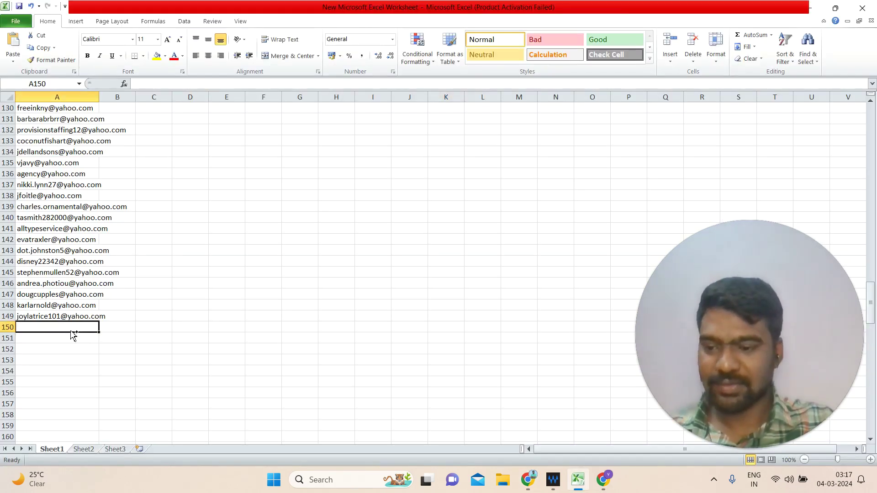
key(ctrl+v)
click(215, 315)
drag(219, 229, 163, 78)
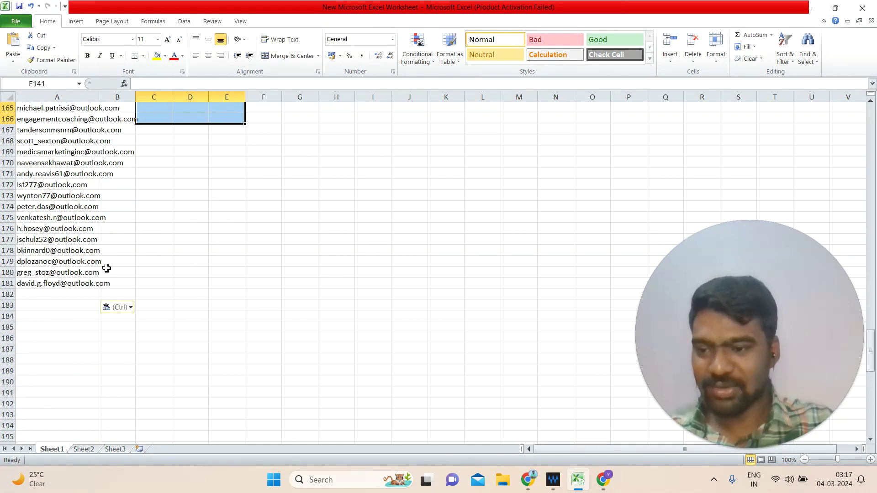
click(85, 300)
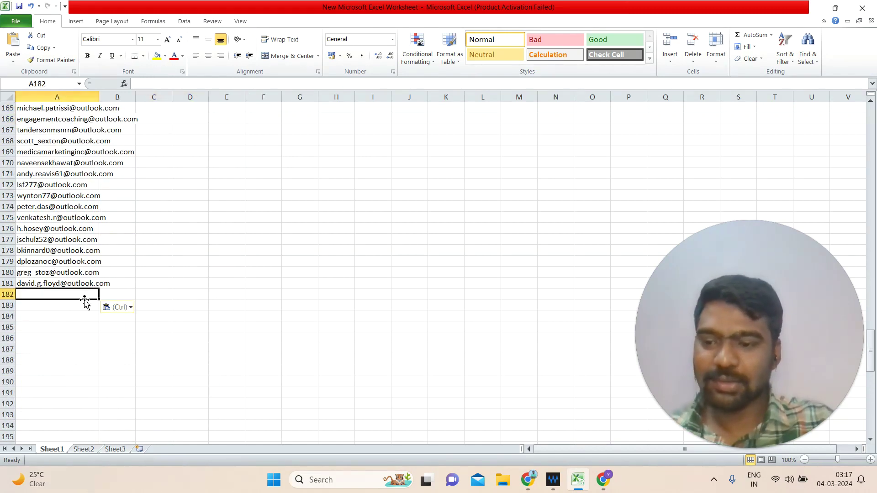
click(528, 480)
click(452, 6)
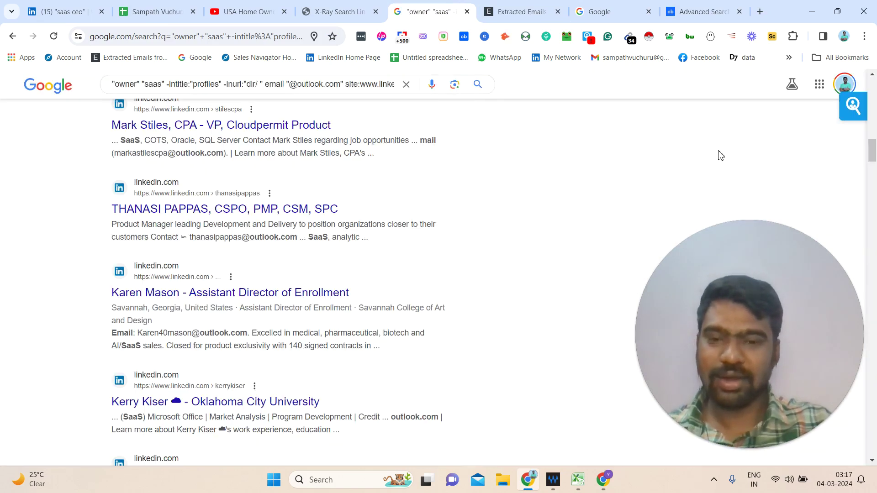
click(321, 81)
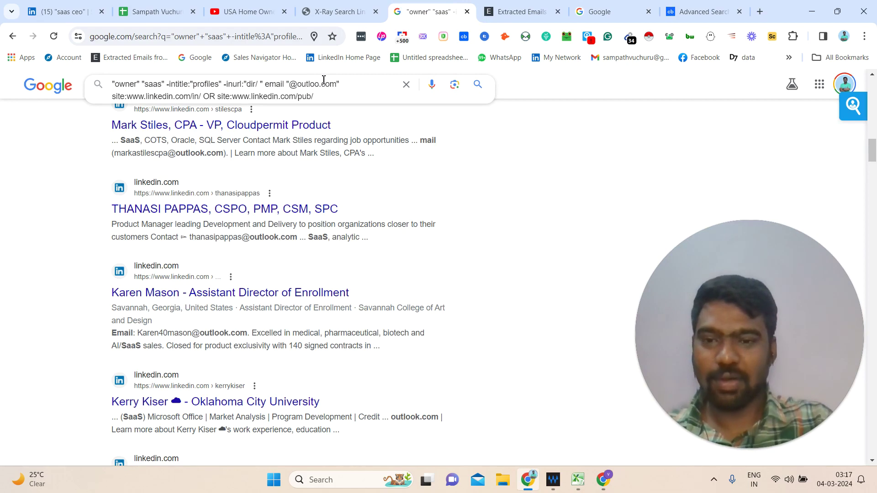
key(BackSpace)
key(BackSpace)
key(BackSpace)
key(BackSpace)
key(BackSpace)
key(BackSpace)
text(a)
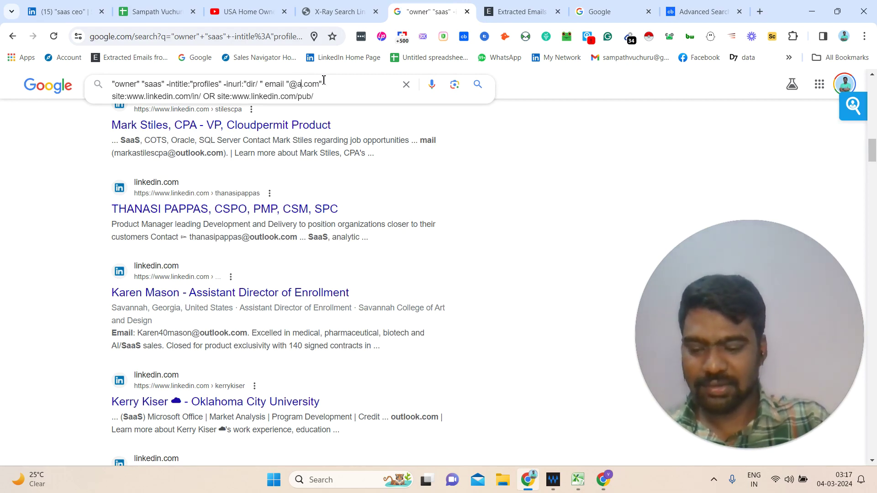
text(ol)
key(Return)
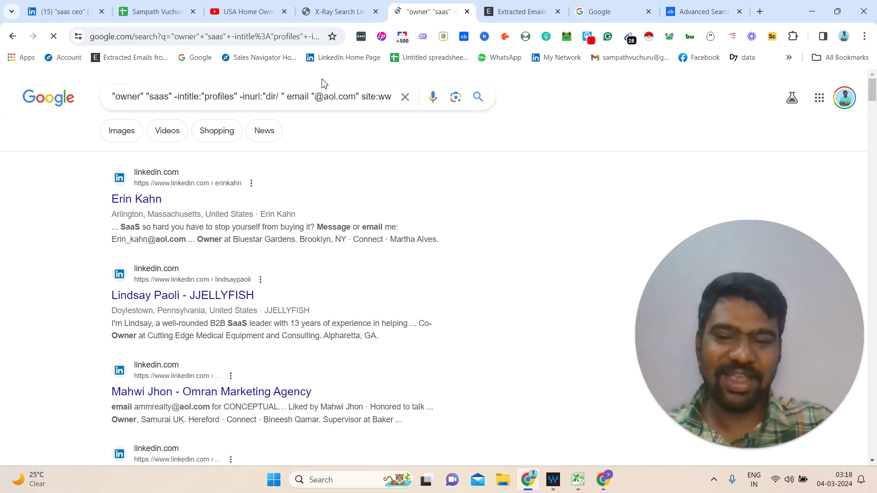
Step: Copy the entire AOL results page, paste it into cell A182 of the Excel sheet and return to the results in Chrome
mouse_move(872, 89)
mouse_down()
mouse_move(871, 443)
mouse_move(872, 86)
mouse_up()
key(ctrl+a)
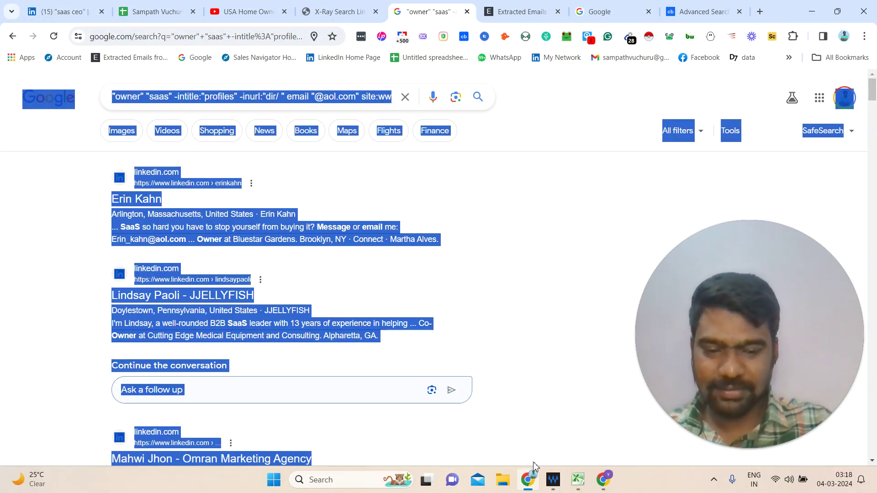
click(578, 480)
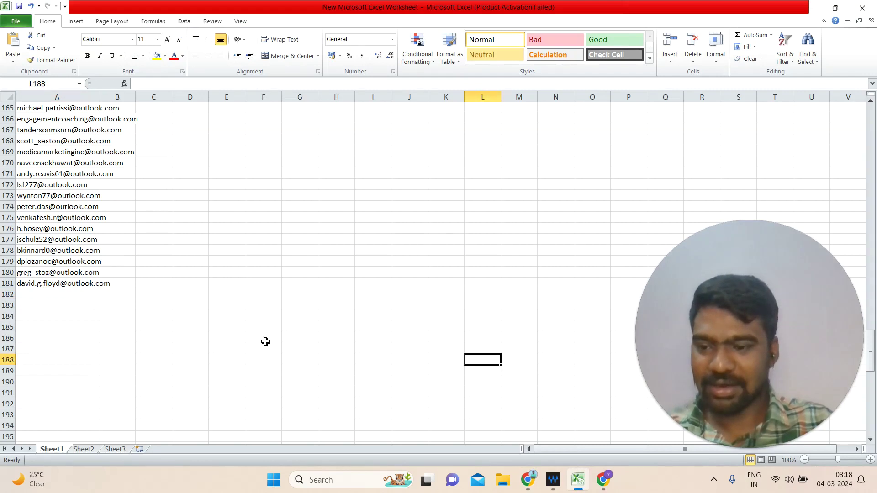
click(93, 295)
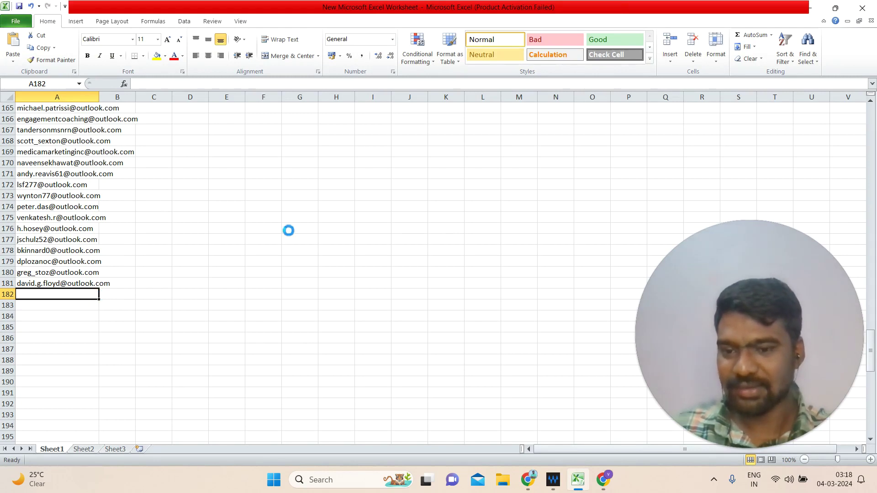
click(528, 480)
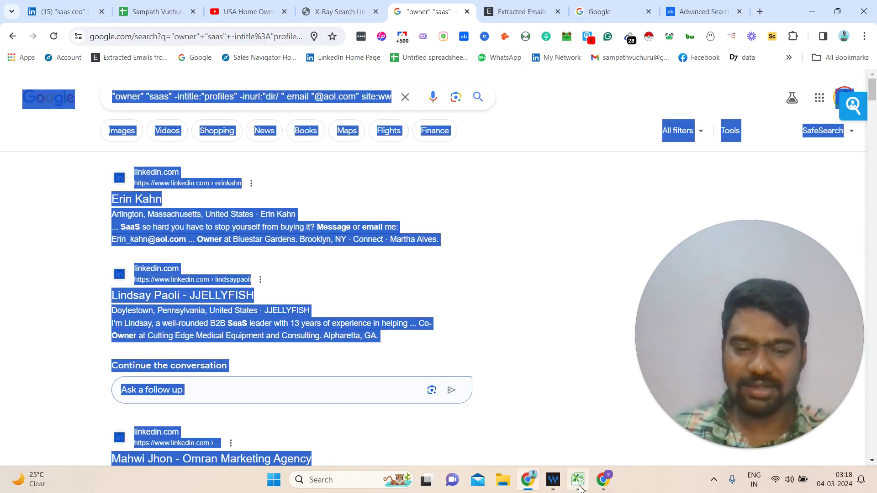
click(578, 487)
click(578, 487)
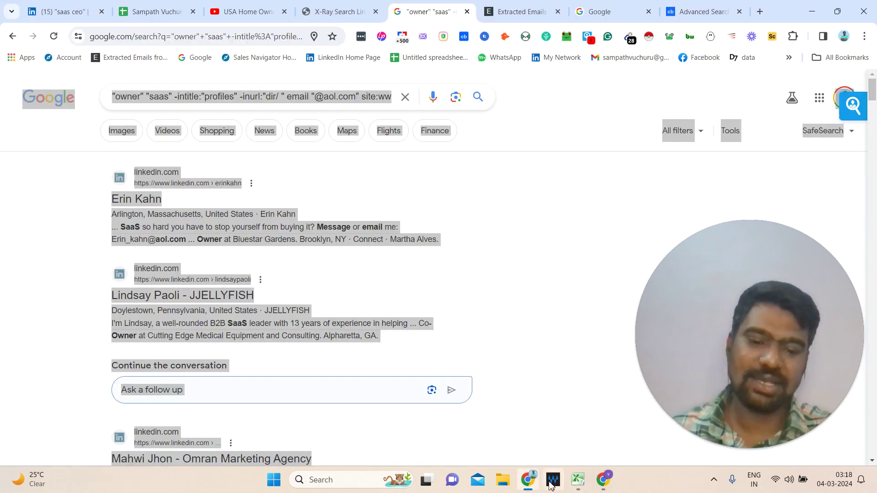
click(467, 231)
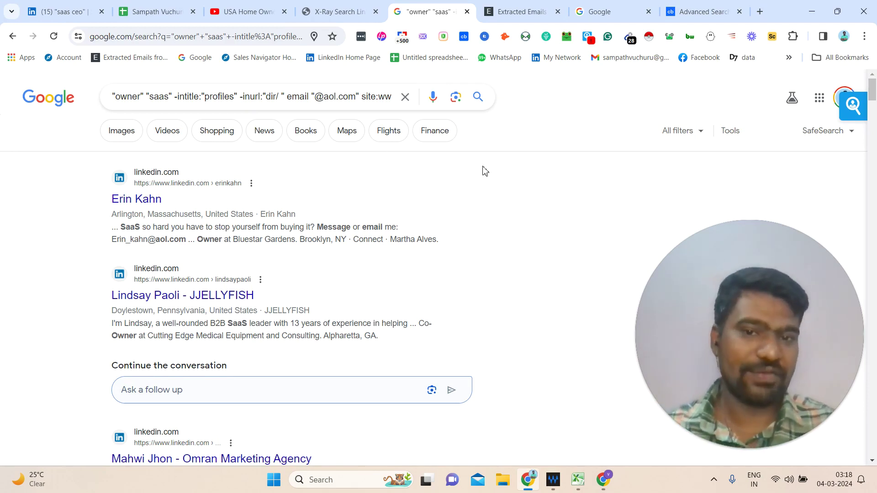
Step: Go back to the Recruit'em X-Ray Search page, close the generated query and clear the job title
click(322, 5)
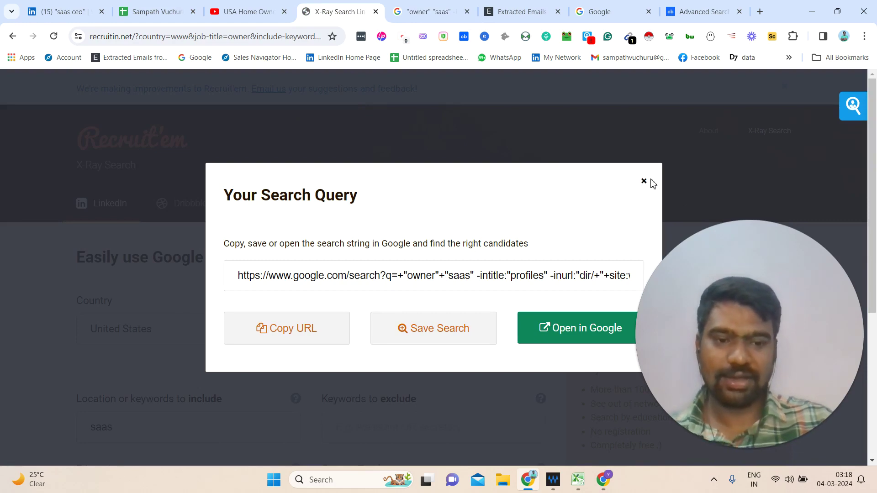
click(645, 182)
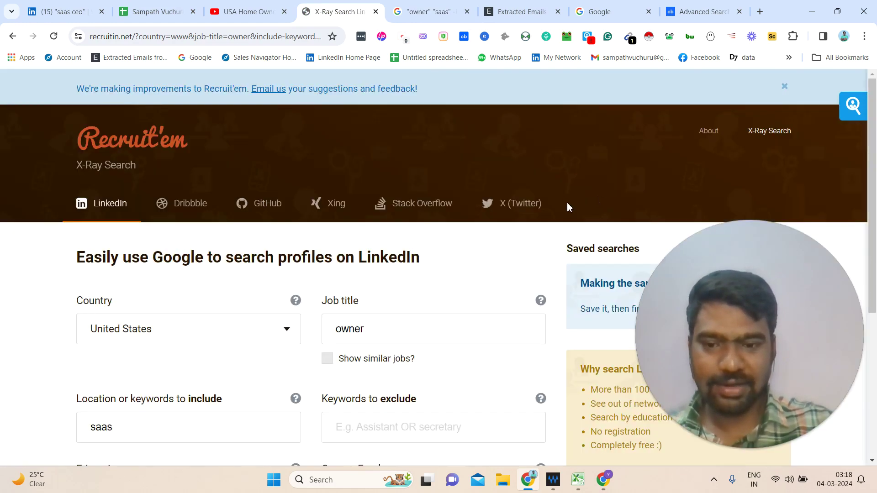
scroll(875, 171, down, 2)
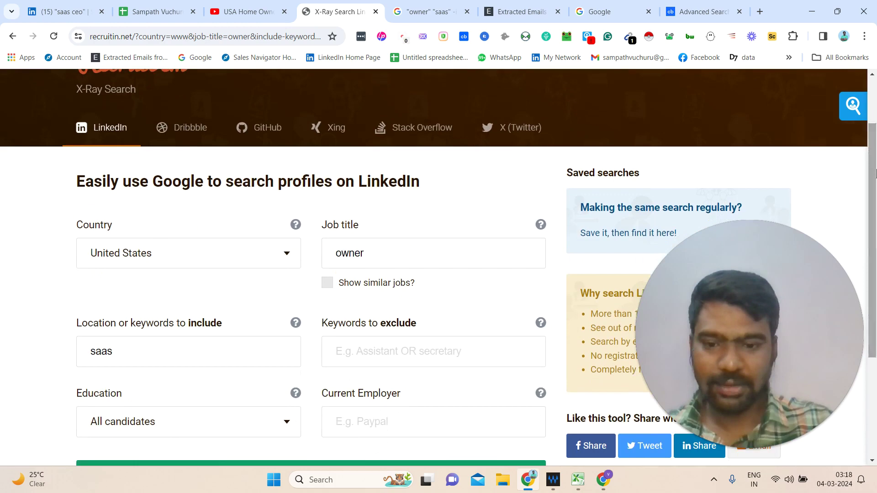
double_click(459, 245)
key(BackSpace)
text(ceo)
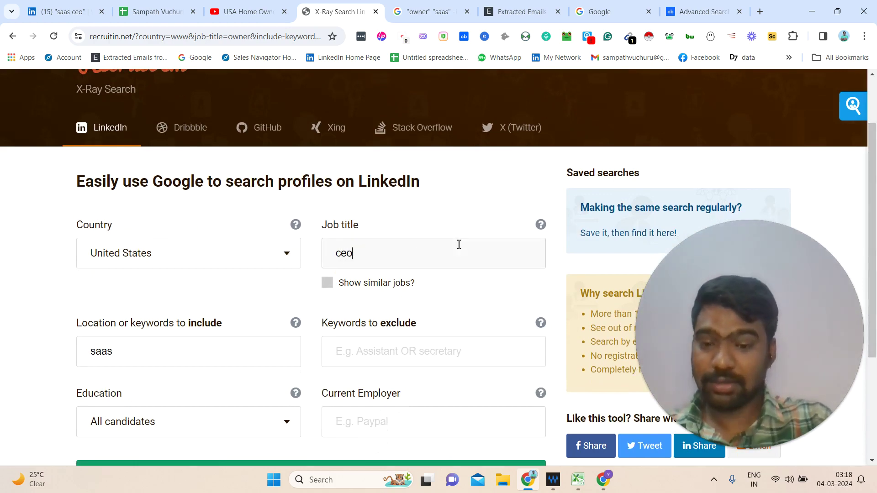
key(BackSpace)
key(BackSpace)
key(BackSpace)
key(BackSpace)
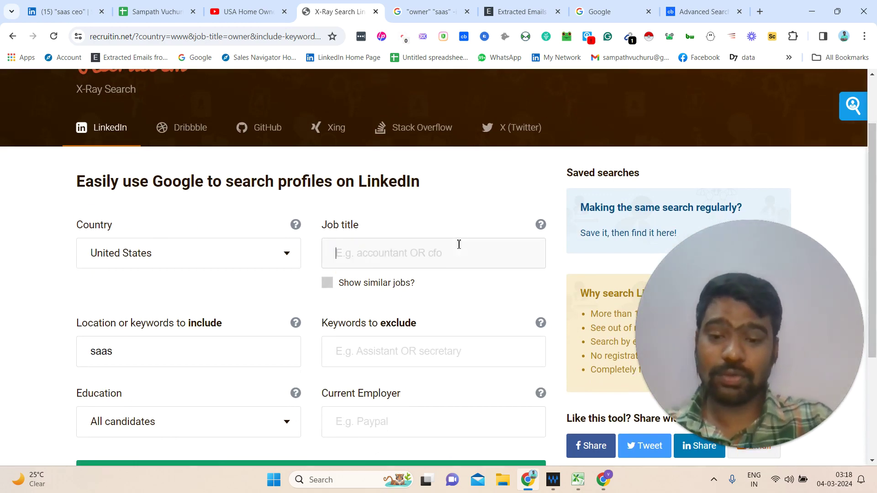
text(ceo)
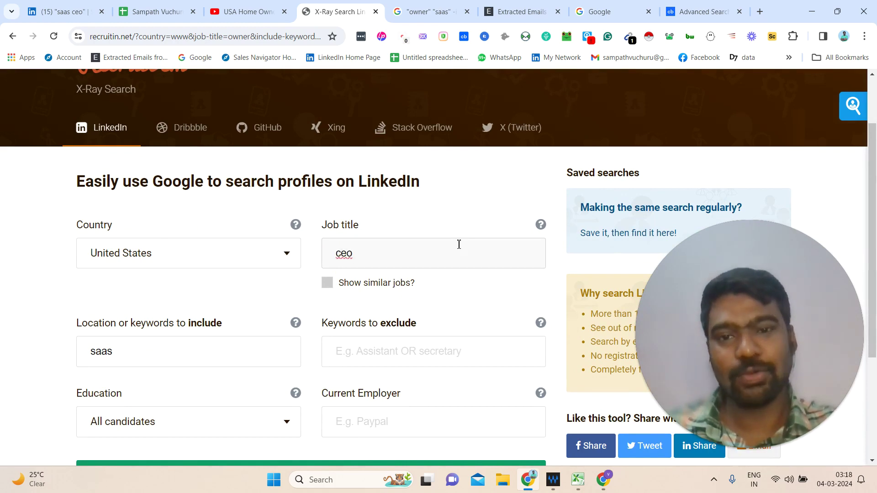
key(BackSpace)
key(BackSpace)
key(BackSpace)
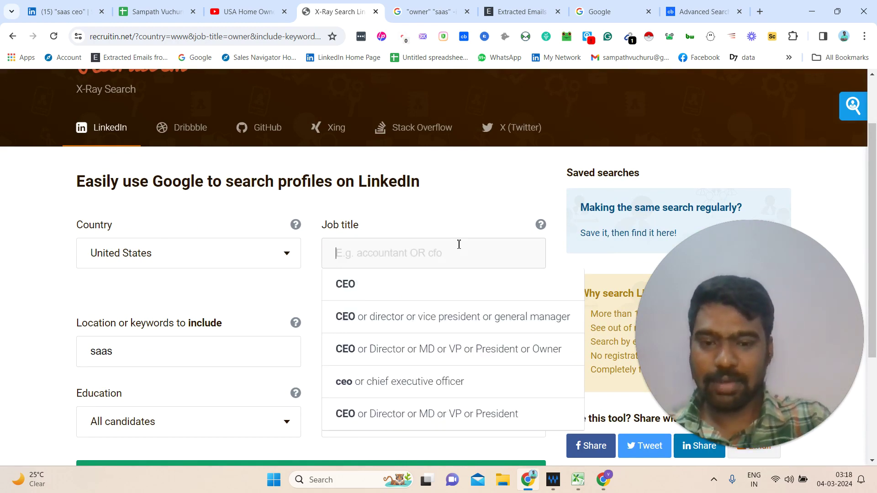
Step: Set the job title to the suggested "Chief Executive Officer", generate the LinkedIn search query and open it in Google
text(chi)
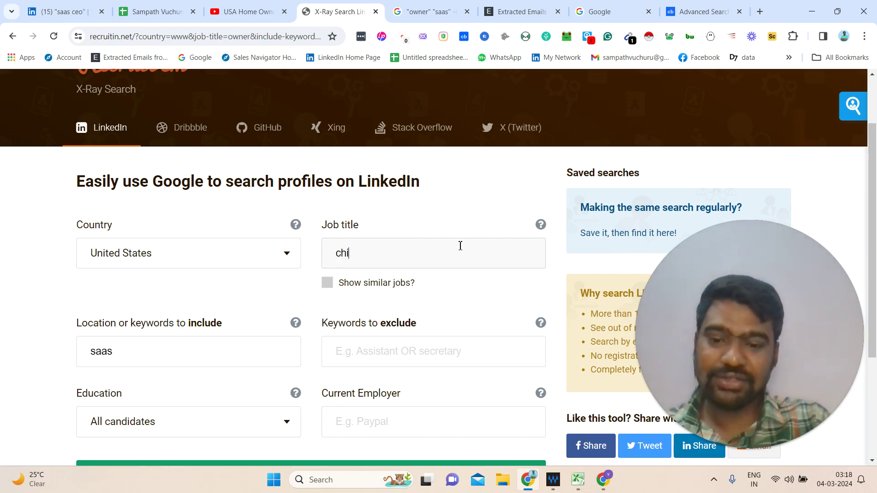
text(ef e)
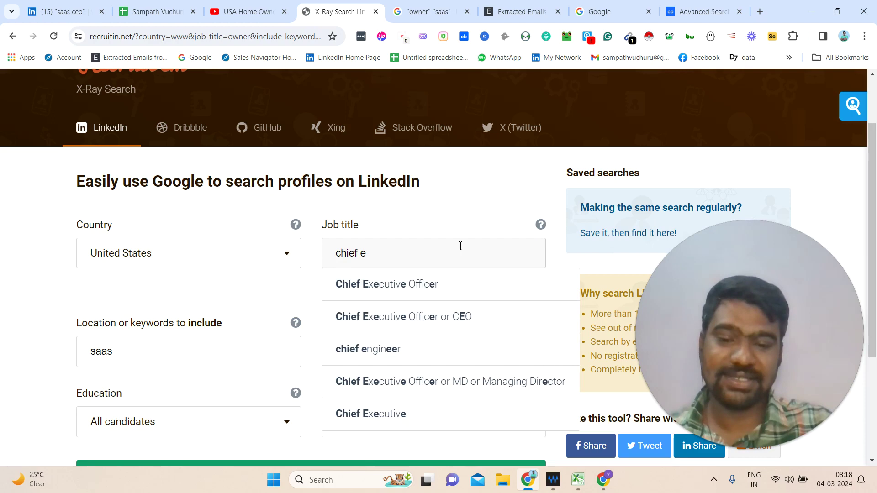
click(437, 280)
drag(868, 173, 875, 225)
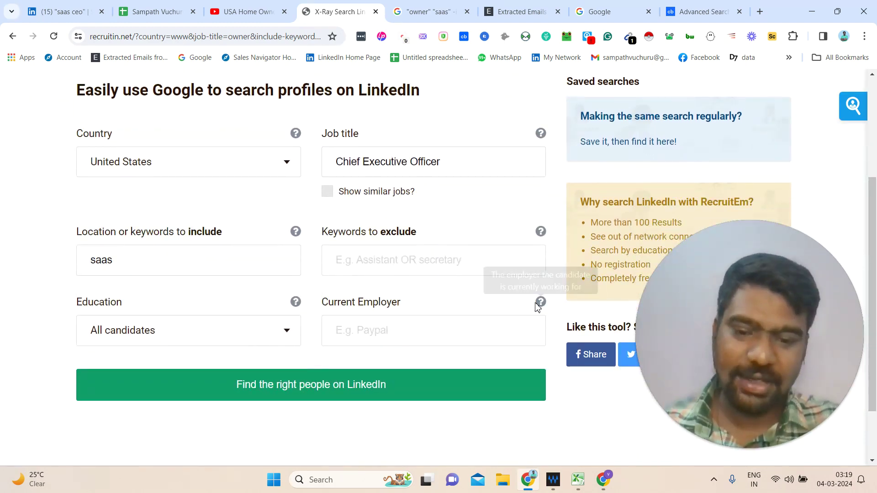
click(365, 386)
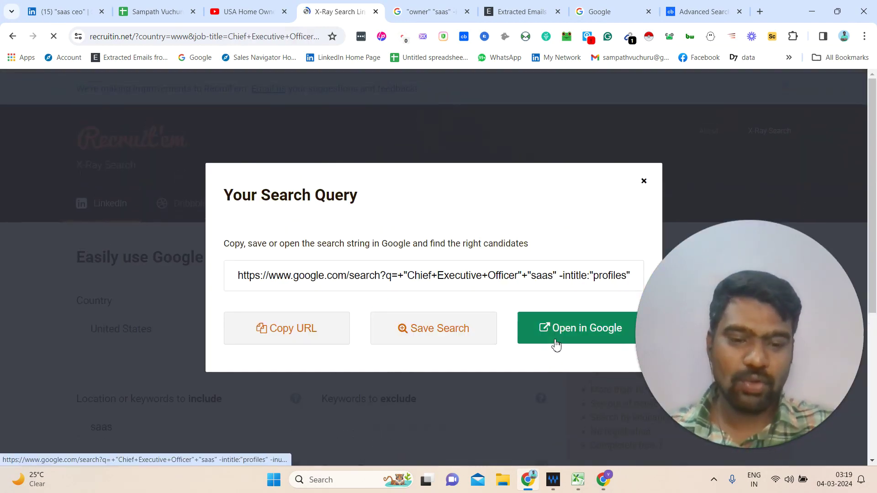
click(556, 343)
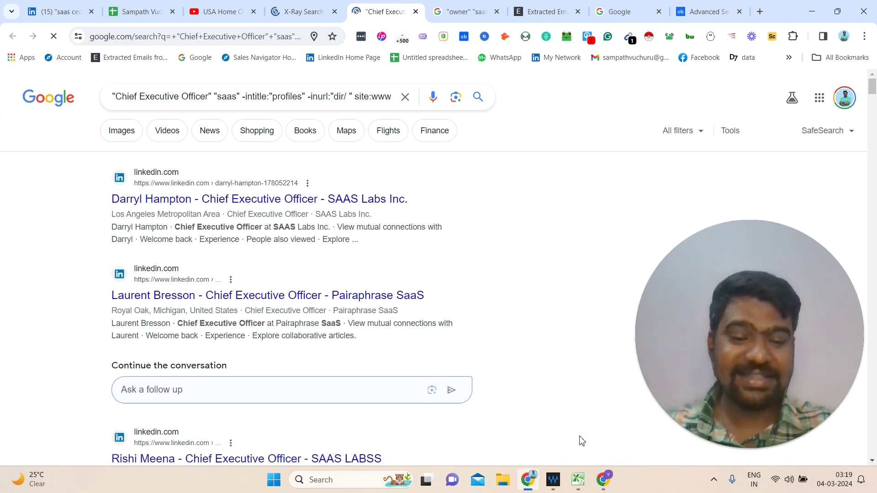
Step: Look over the Excel list, the Chief Executive Officer X-Ray query, the extracted emails and the USA Home Owners Contact List Provider video on YouTube
click(579, 480)
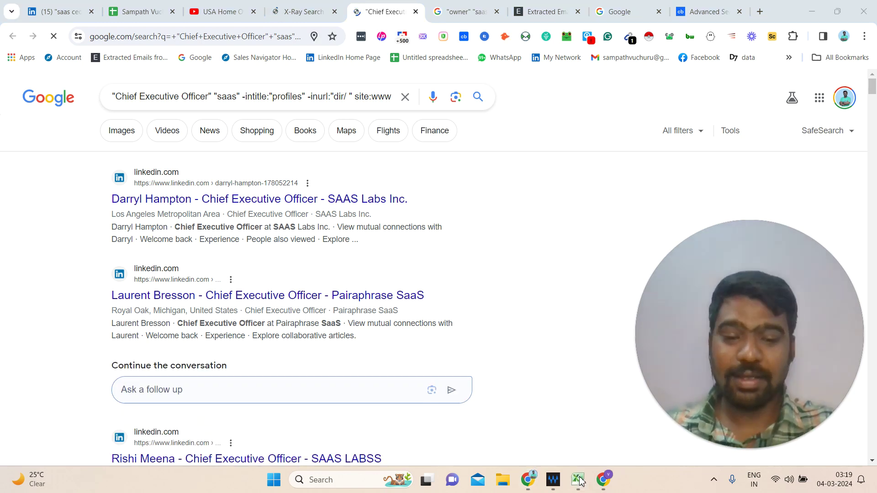
click(579, 480)
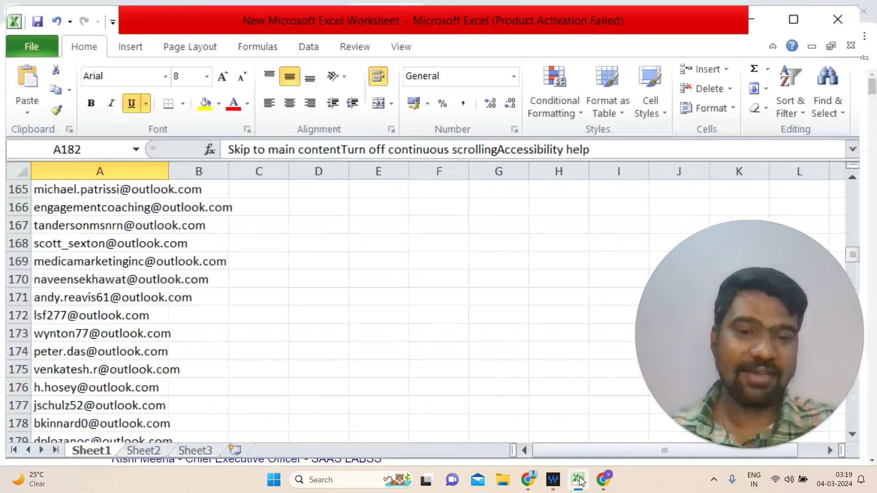
click(578, 480)
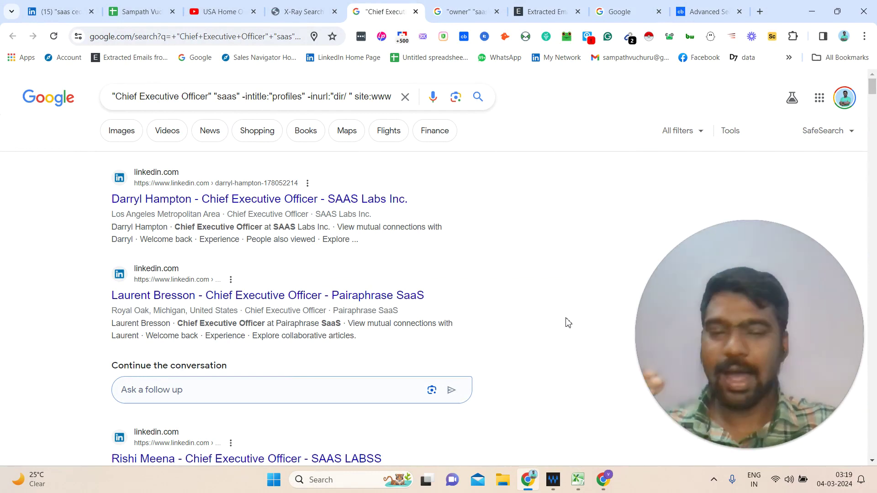
click(306, 8)
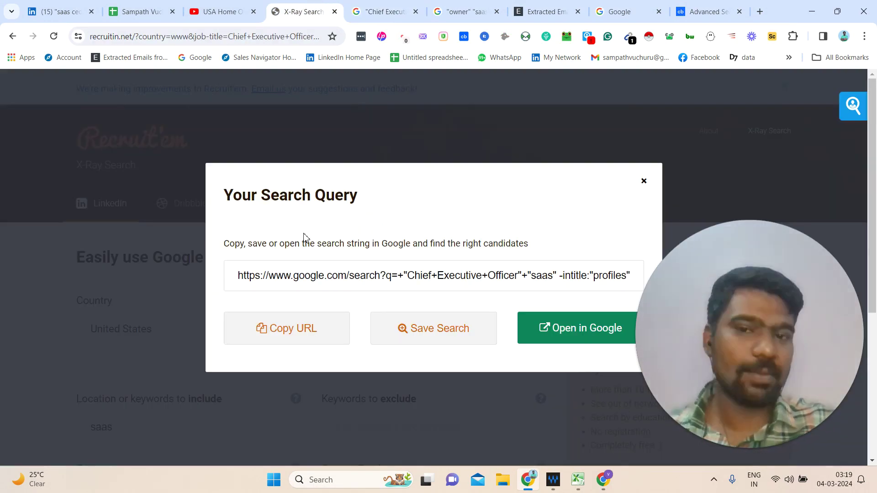
click(376, 8)
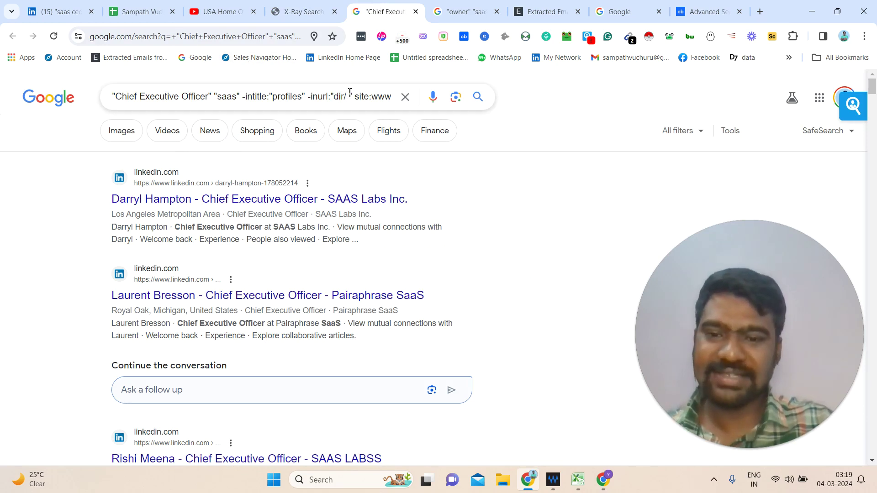
double_click(317, 98)
drag(320, 97, 352, 100)
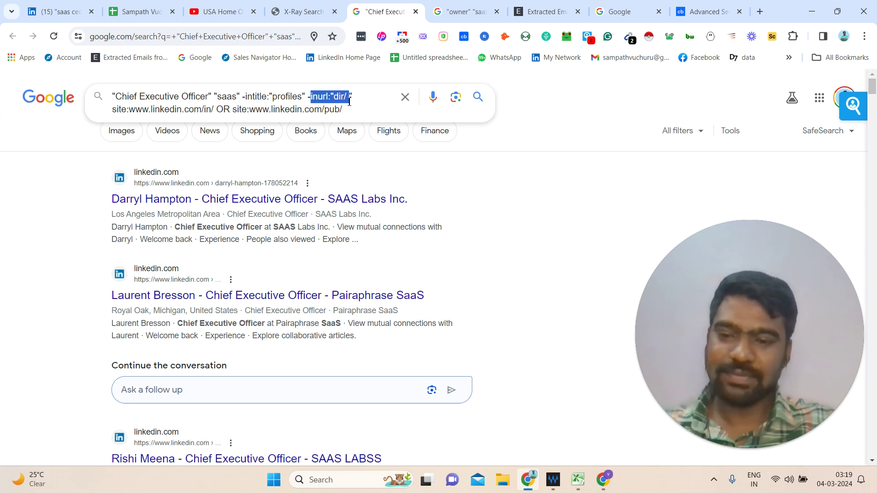
click(519, 160)
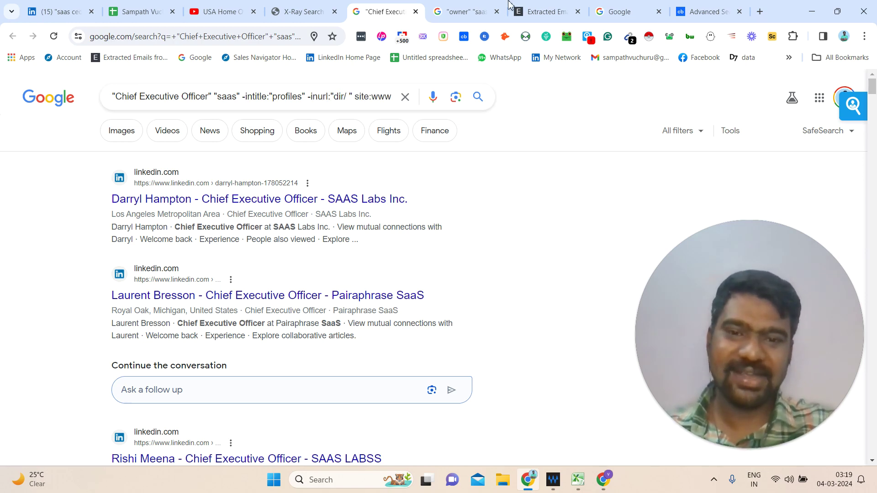
click(551, 8)
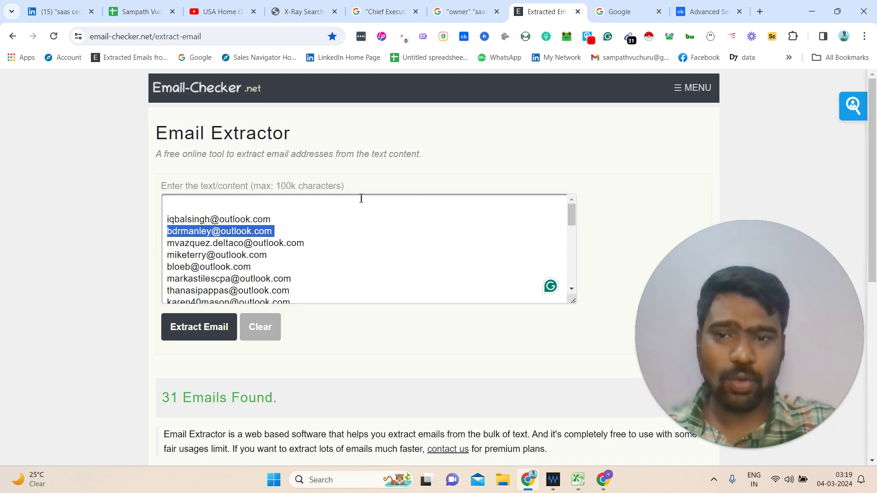
click(200, 4)
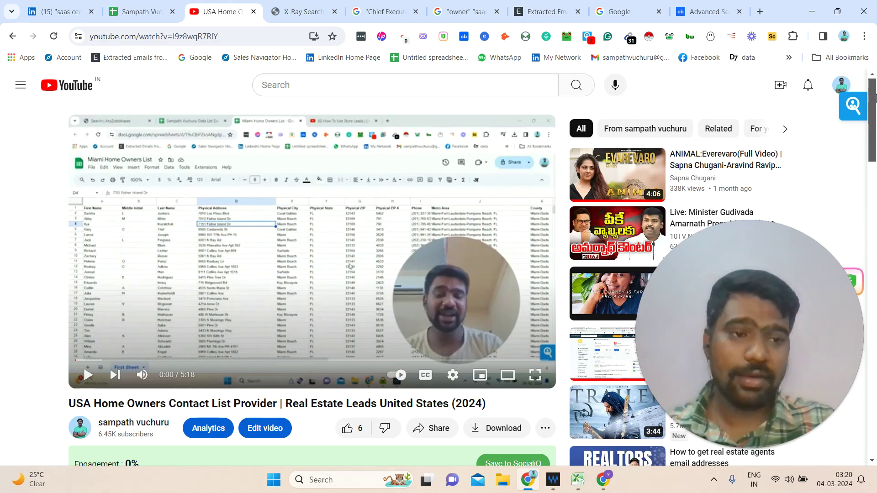
Step: Expand the USA Home Owners Contact List Provider video's description to view the services, and switch to the Data List Example spreadsheet
drag(876, 105, 876, 137)
click(442, 360)
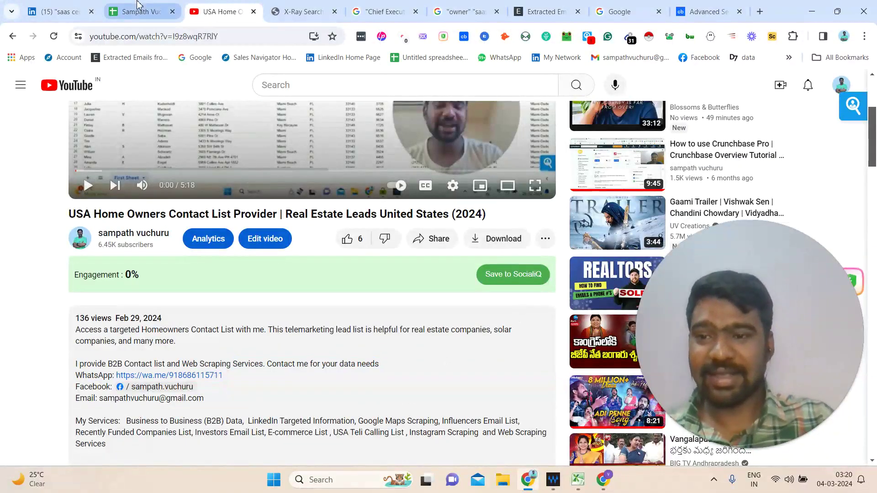
click(139, 4)
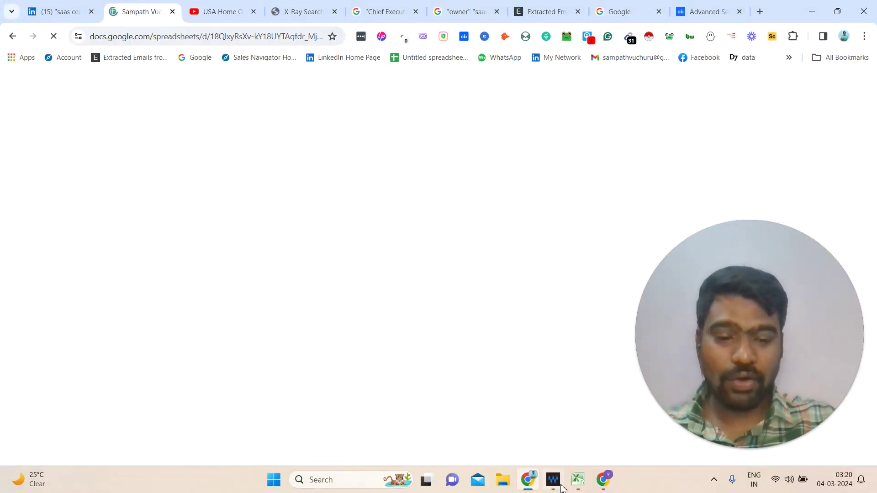
Step: Switch to the Sales Navigator window and examine the lead results and result count for the SaaS Management Software search
click(602, 489)
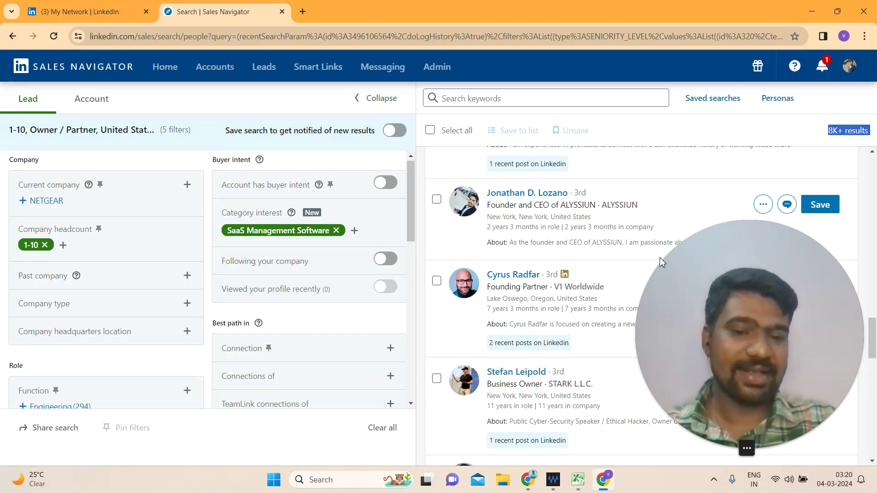
scroll(876, 191, up, 10)
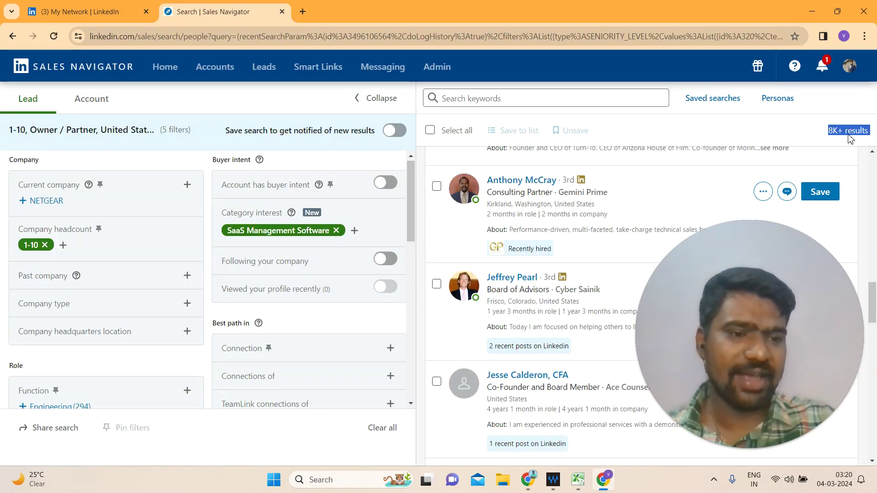
click(817, 136)
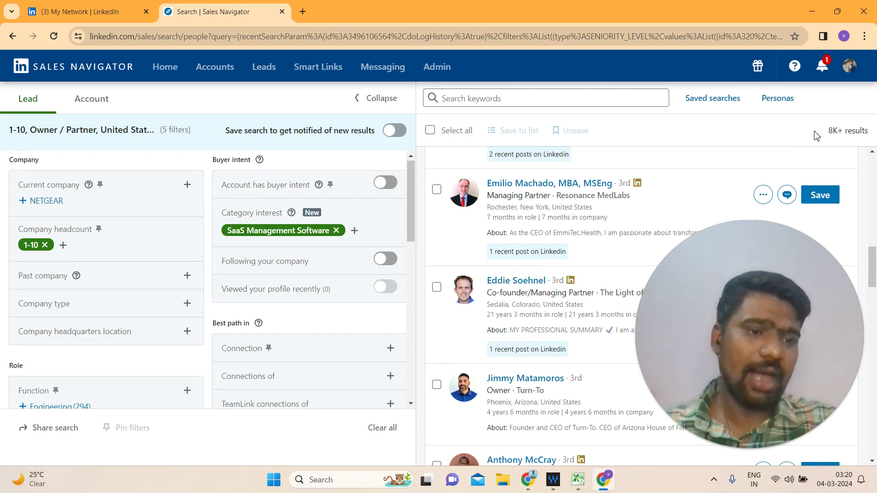
drag(838, 131, 817, 136)
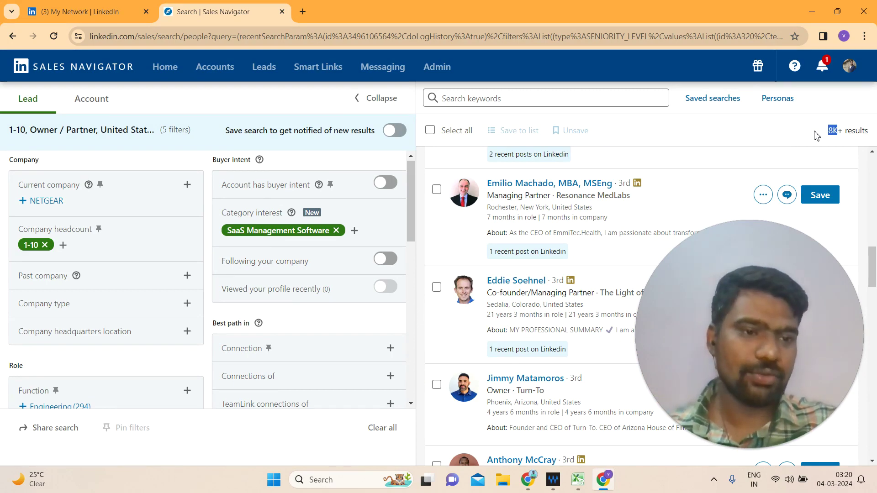
click(817, 136)
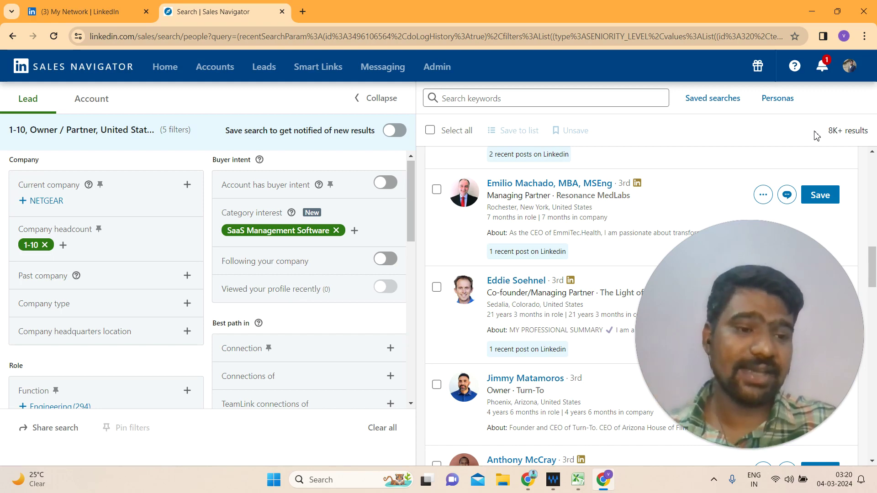
Step: Look over the CEOS sheet of the Data List Example spreadsheet and the contact details in the YouTube video's description
click(537, 483)
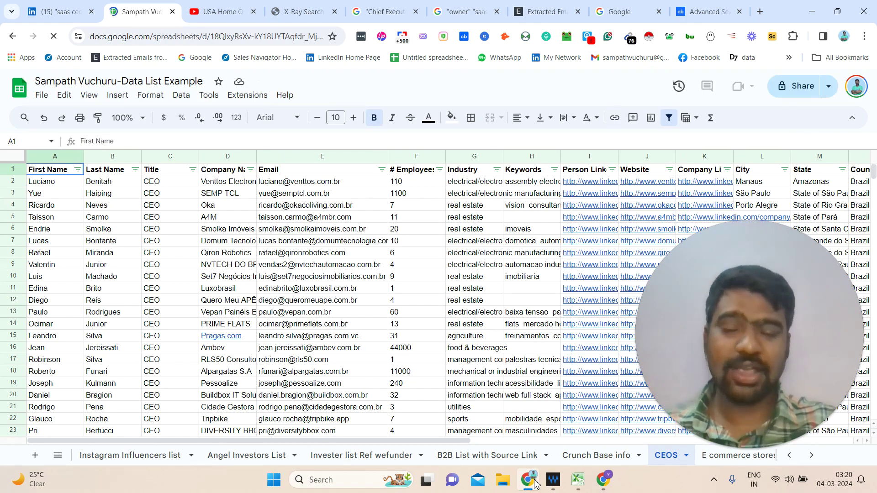
click(431, 364)
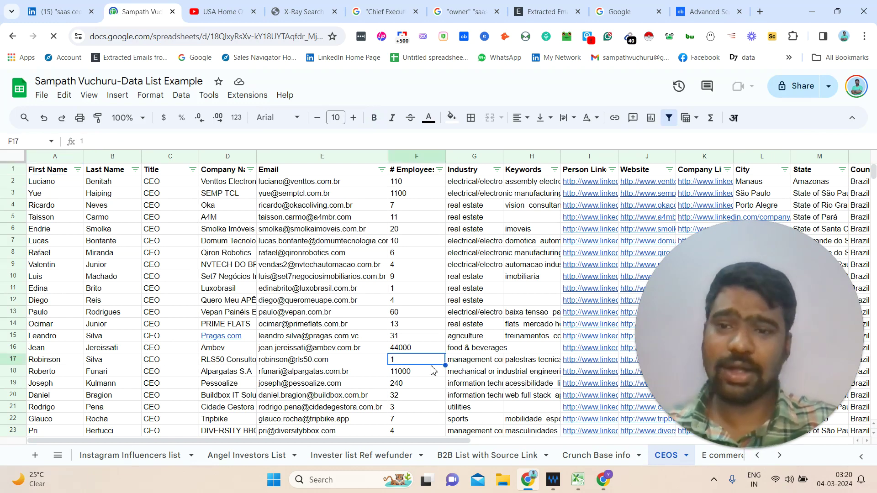
click(239, 6)
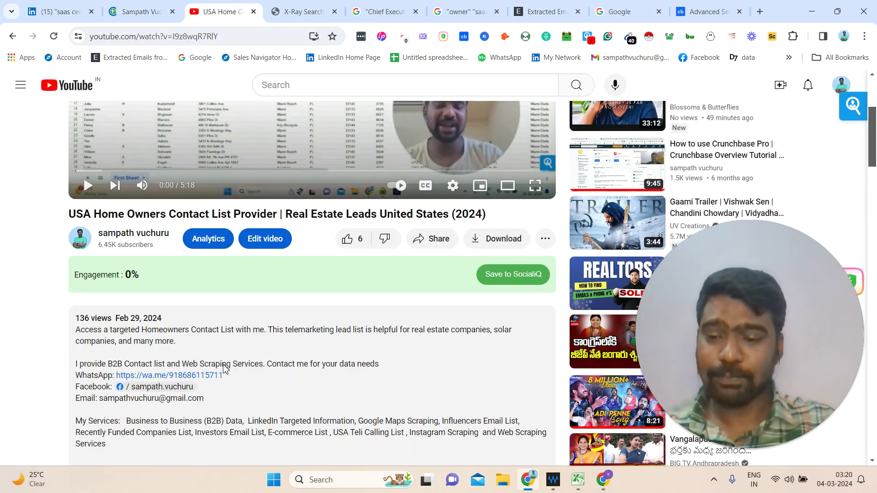
drag(224, 375, 119, 374)
click(153, 368)
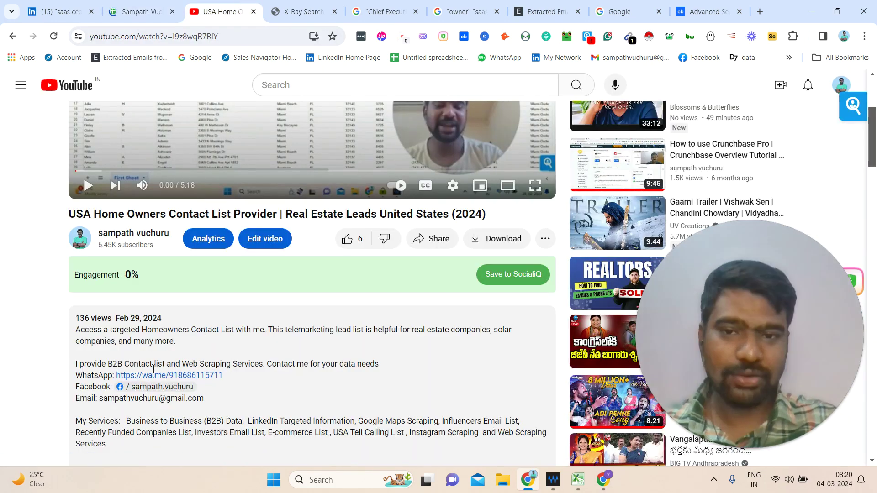